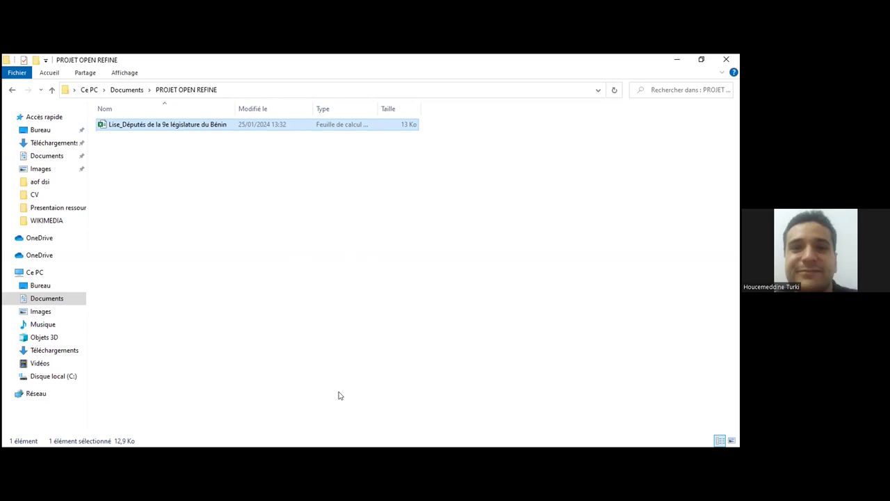
- Select the Benin deputies spreadsheet in Documents > PROJET OPEN REFINE
{"action": "left_click", "coordinate": [290, 198]}
{"action": "left_click", "coordinate": [242, 124]}
- Open the deputies workbook in Excel and review the surname, first-name and source columns
{"action": "double_click", "coordinate": [242, 124]}
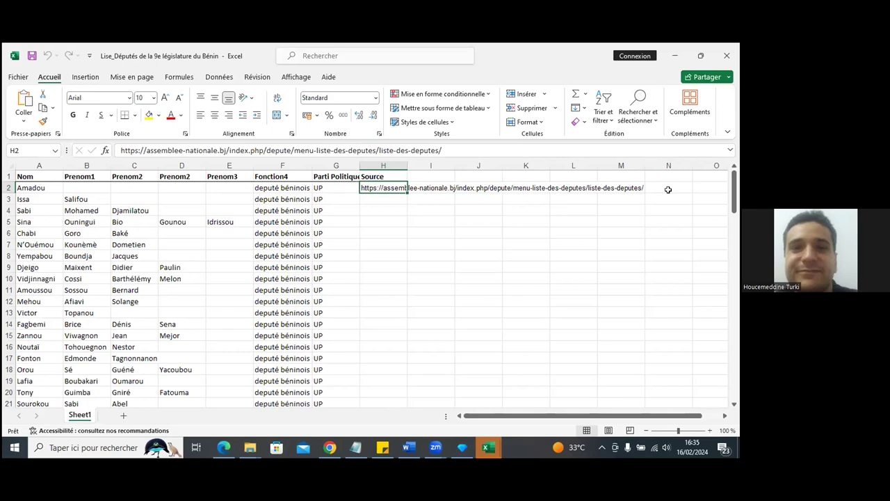
{"action": "left_click", "coordinate": [668, 189]}
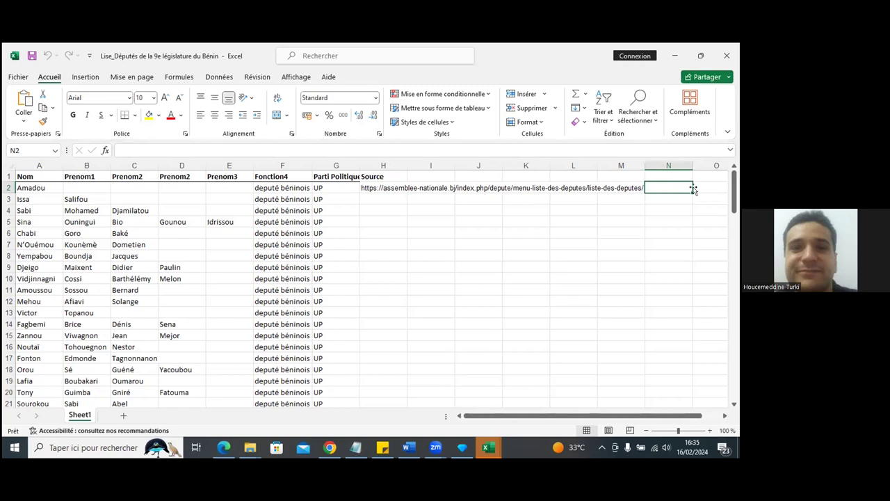
{"action": "left_click", "coordinate": [628, 242]}
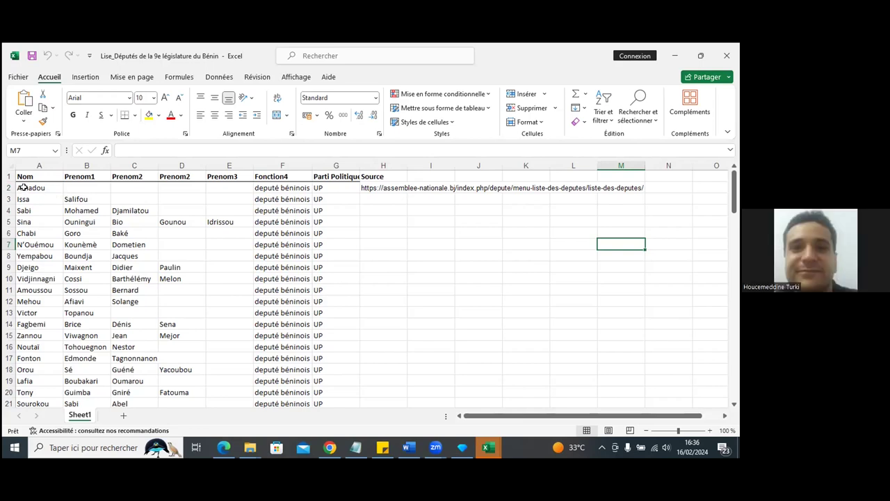
{"action": "left_click", "coordinate": [23, 188]}
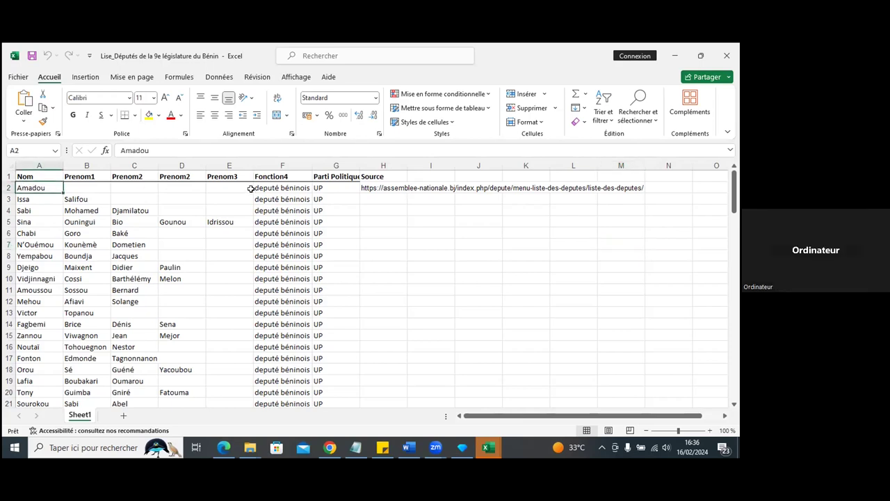
{"action": "left_click", "coordinate": [71, 188]}
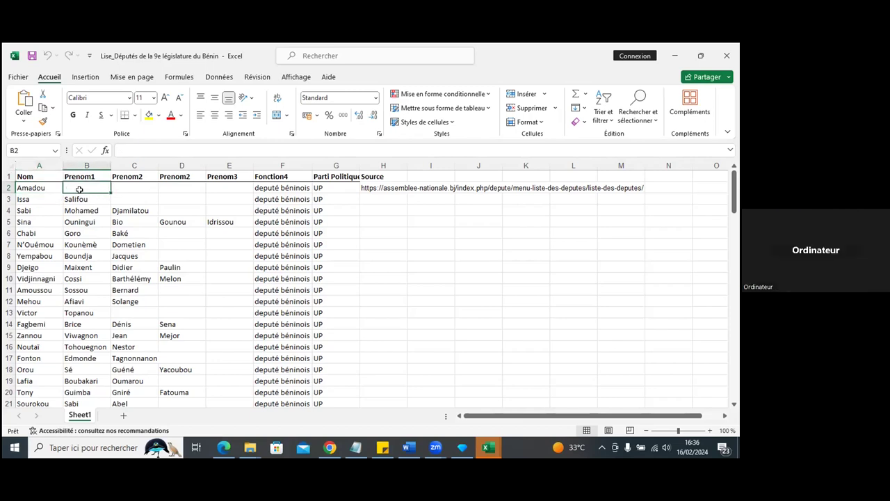
- Insert an entire new column A before the Nom column
{"action": "right_click", "coordinate": [80, 185]}
{"action": "key", "text": "Escape"}
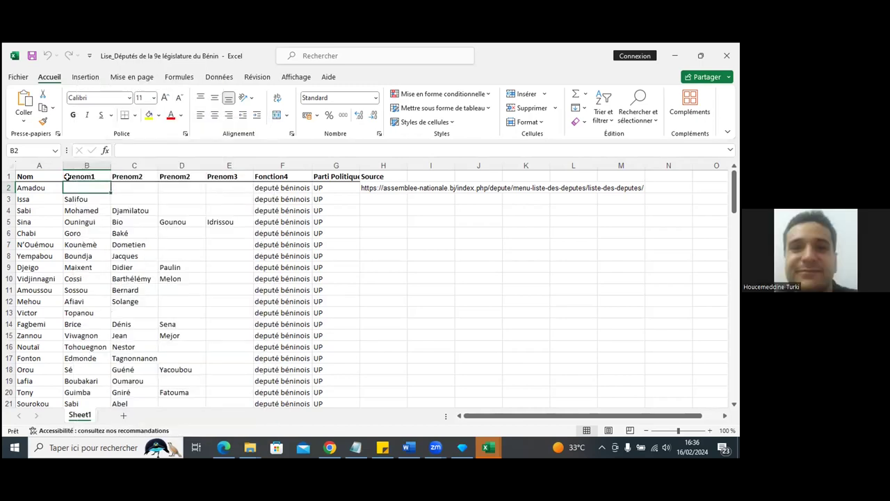
{"action": "left_click", "coordinate": [66, 176]}
{"action": "right_click", "coordinate": [67, 176]}
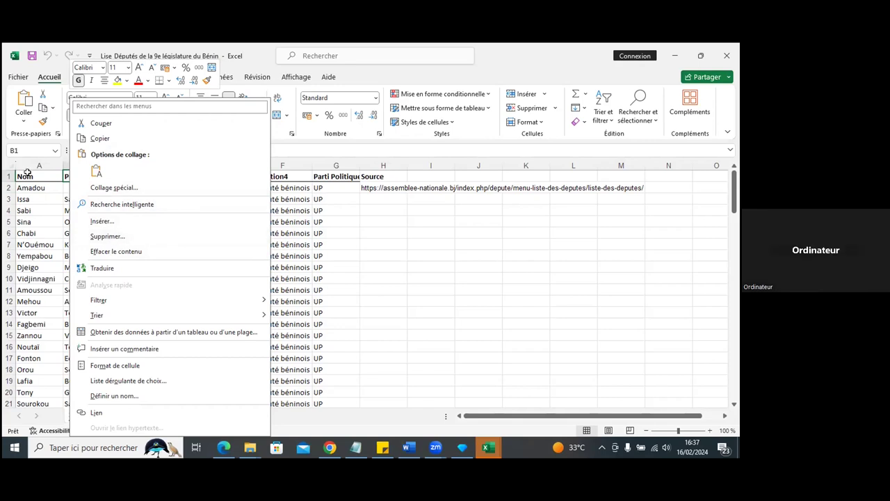
{"action": "left_click", "coordinate": [30, 176]}
{"action": "left_click", "coordinate": [31, 176]}
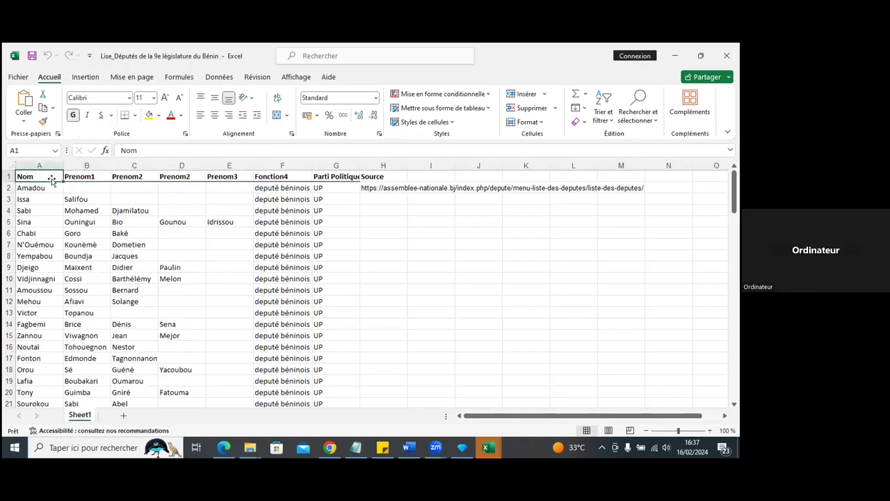
{"action": "right_click", "coordinate": [51, 176]}
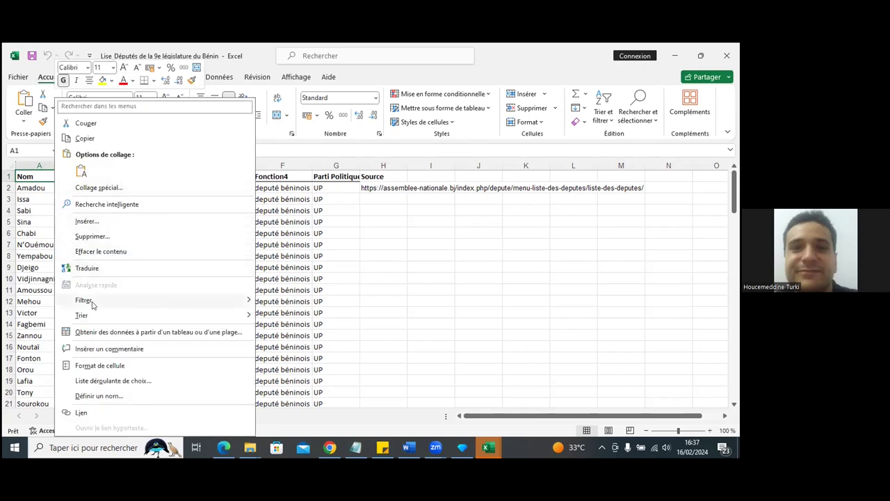
{"action": "left_click", "coordinate": [96, 223]}
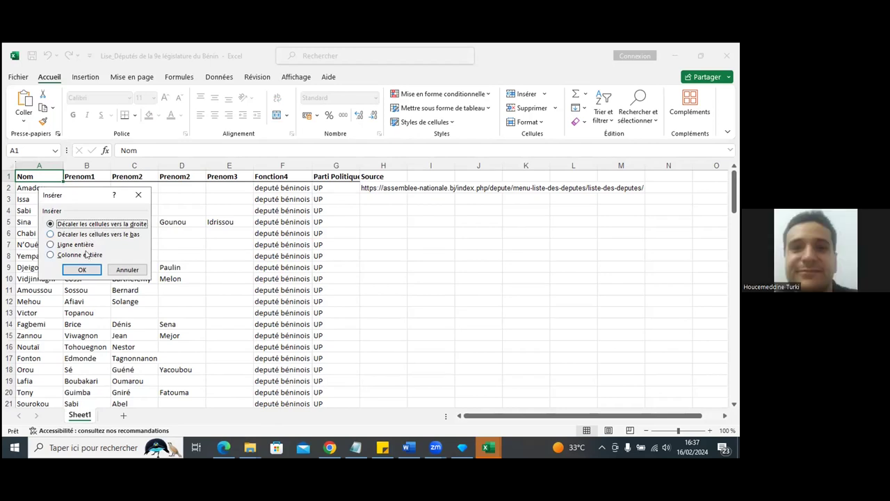
{"action": "left_click", "coordinate": [87, 255]}
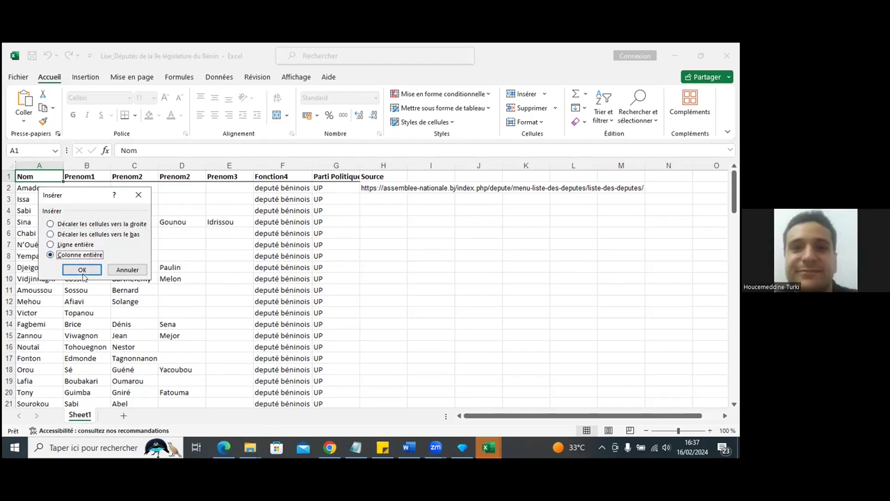
{"action": "left_click", "coordinate": [82, 270]}
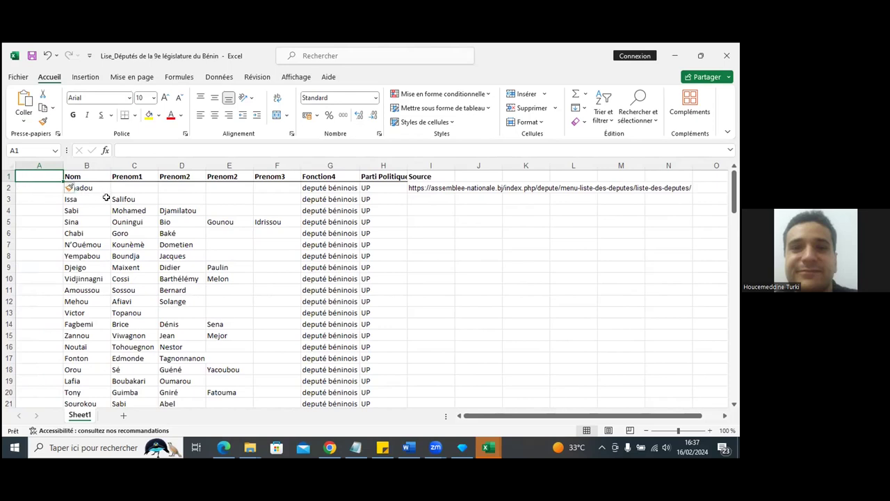
- Head column A 'Nom complet' and begin a formula in cell A2
{"action": "type", "text": "Nom comple"}
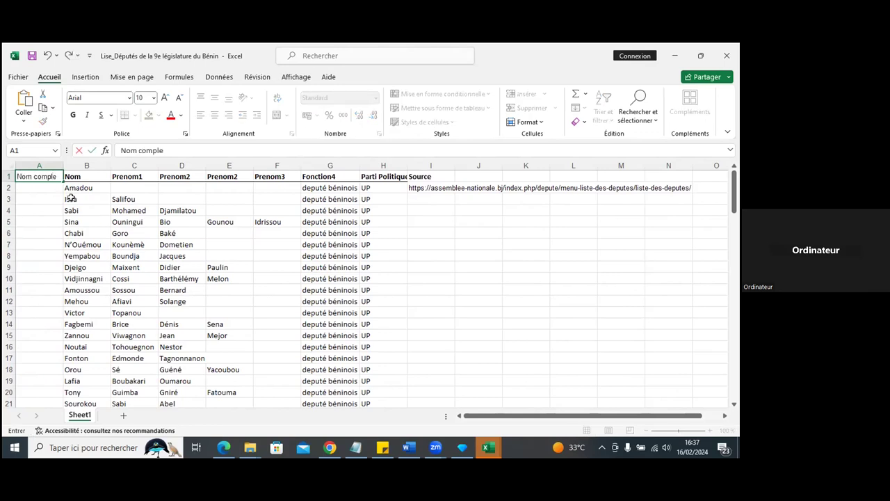
{"action": "type", "text": "t"}
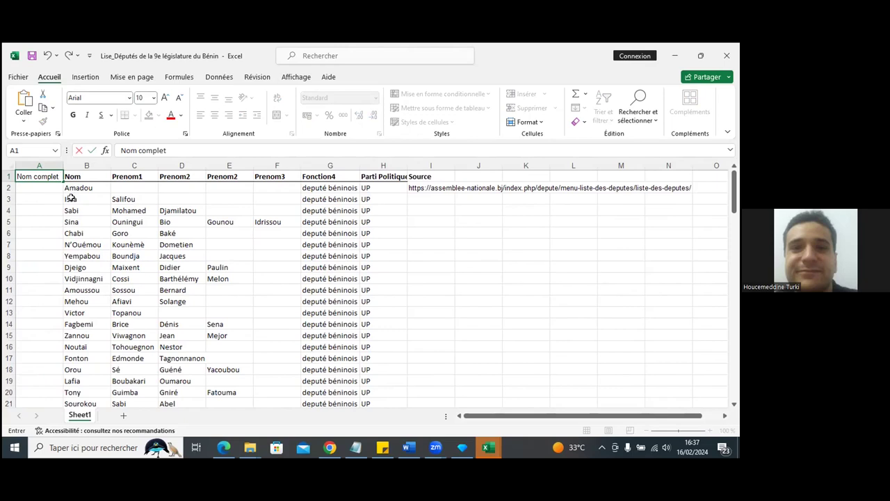
{"action": "key", "text": "ctrl+Return"}
{"action": "left_click", "coordinate": [39, 193]}
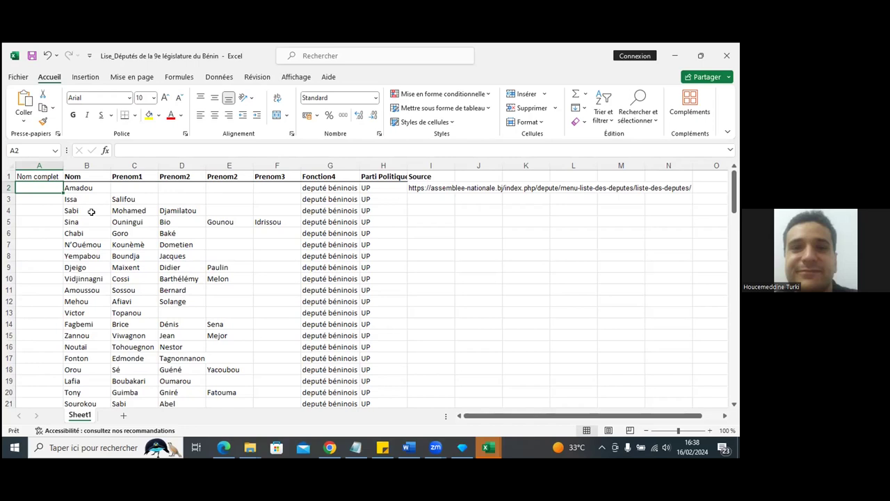
{"action": "type", "text": "="}
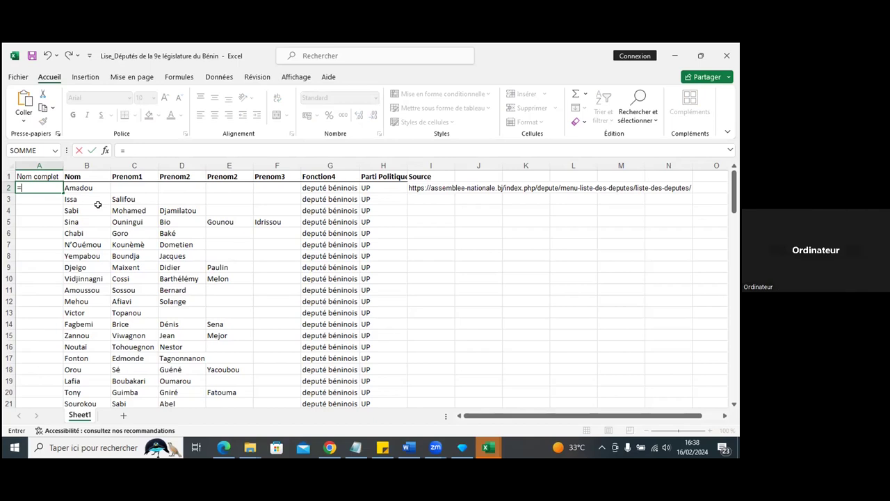
- Start the A2 formula as =concat(), after checking the CONCATENER function description
{"action": "type", "text": "co"}
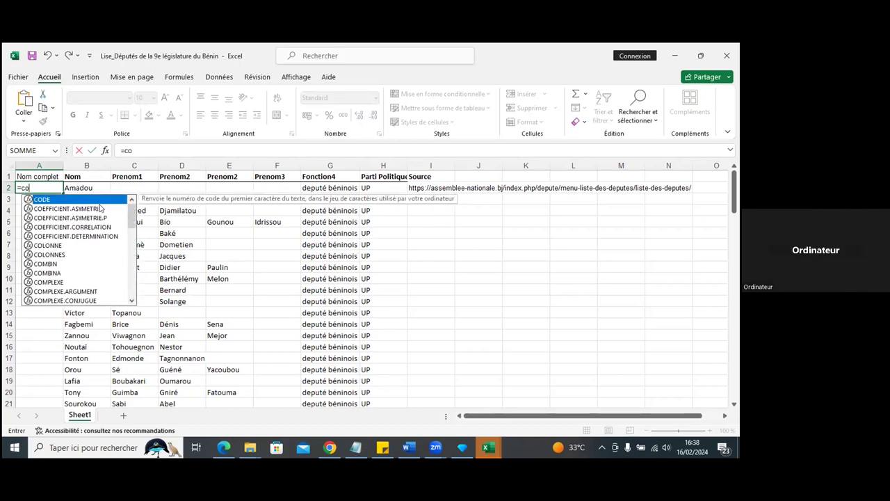
{"action": "type", "text": "n"}
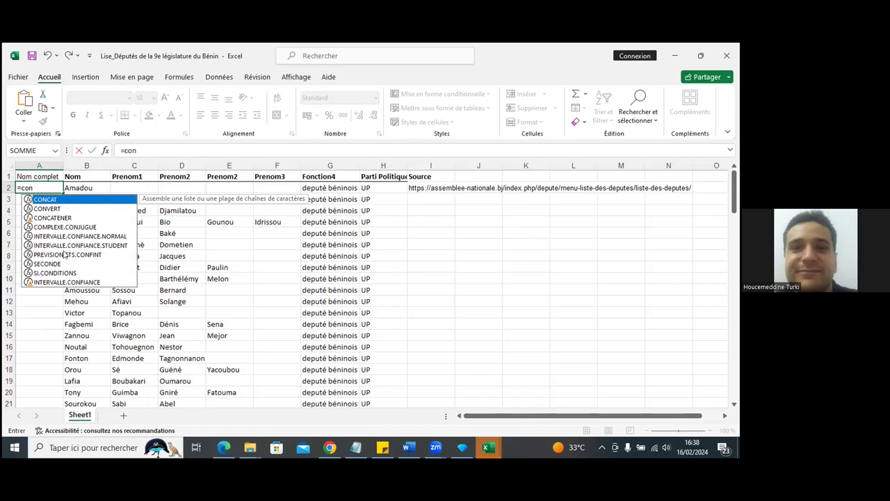
{"action": "type", "text": "ca"}
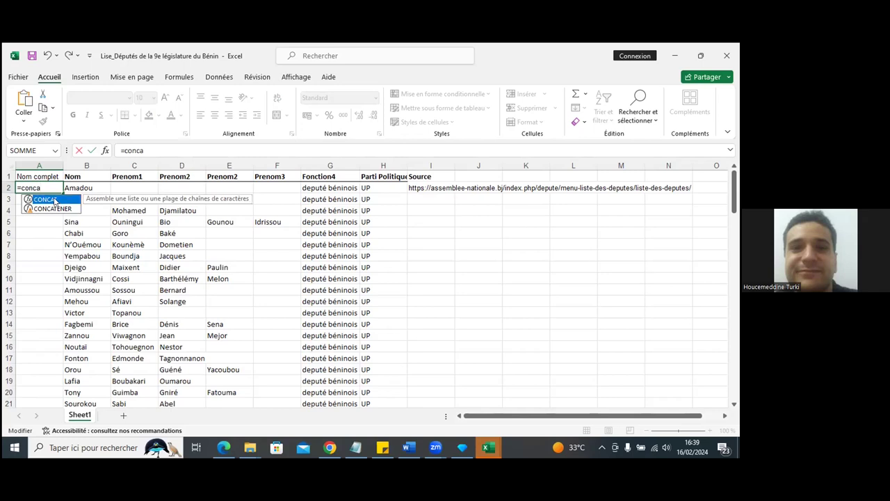
{"action": "left_click", "coordinate": [53, 209]}
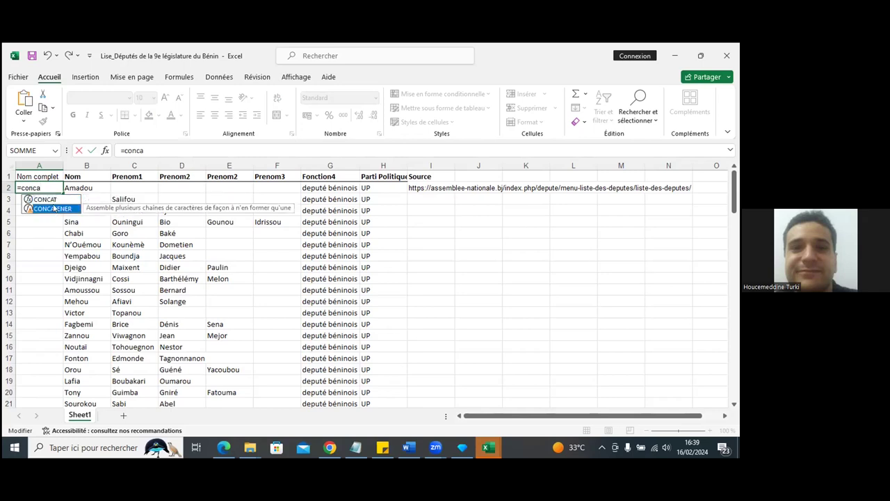
{"action": "left_click", "coordinate": [51, 187]}
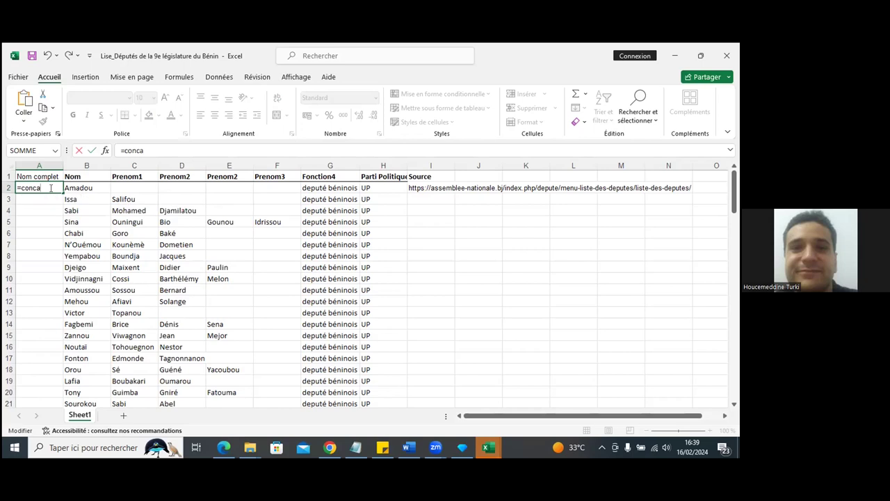
{"action": "type", "text": "t"}
{"action": "key", "text": "BackSpace"}
{"action": "key", "text": "BackSpace"}
{"action": "type", "text": "t"}
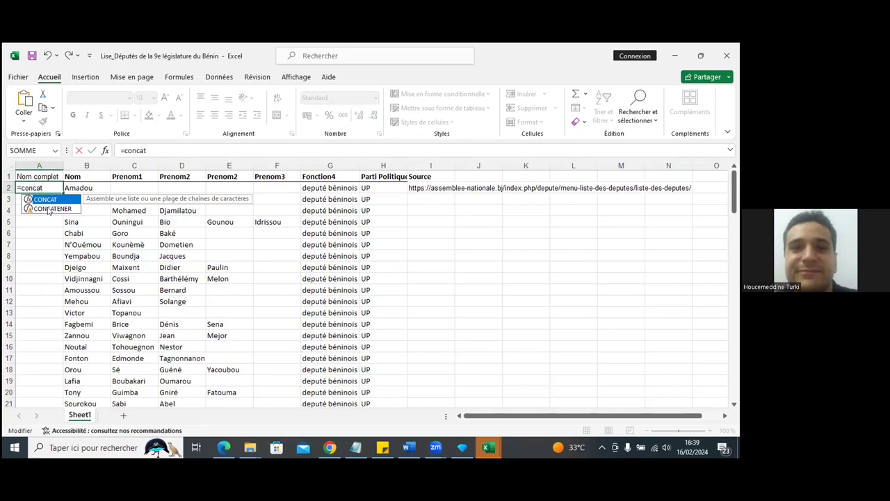
{"action": "type", "text": "()"}
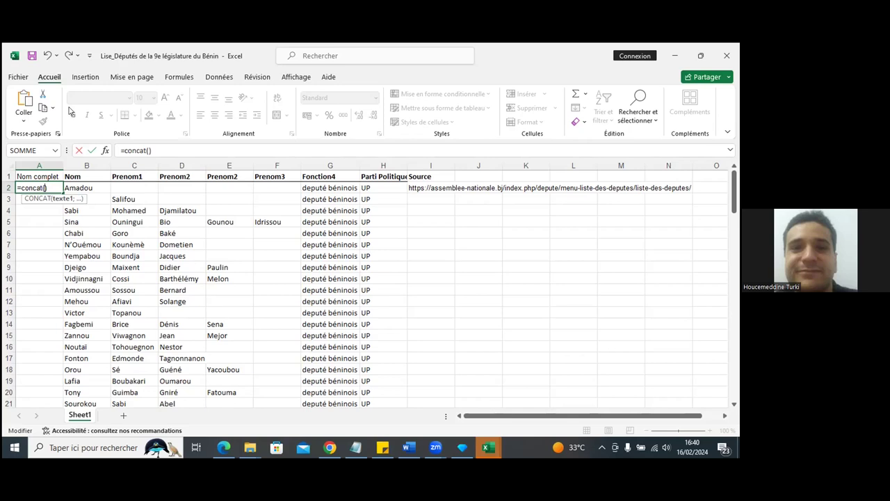
- Add si(C2="";"";concat( inside CONCAT so blank C2 yields empty text
{"action": "type", "text": "si"}
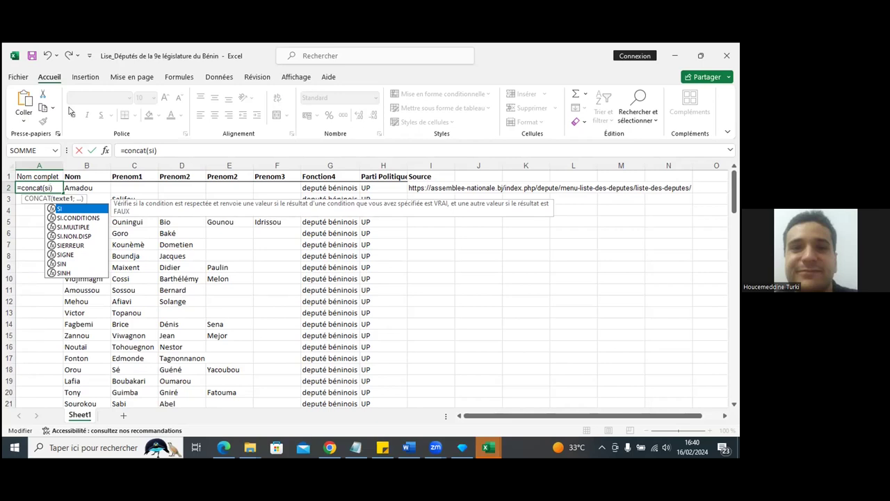
{"action": "type", "text": "("}
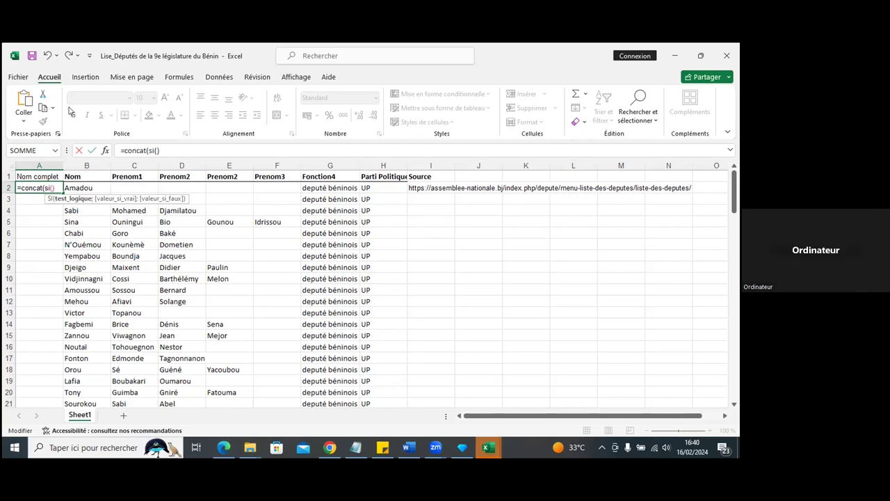
{"action": "type", "text": "C2"}
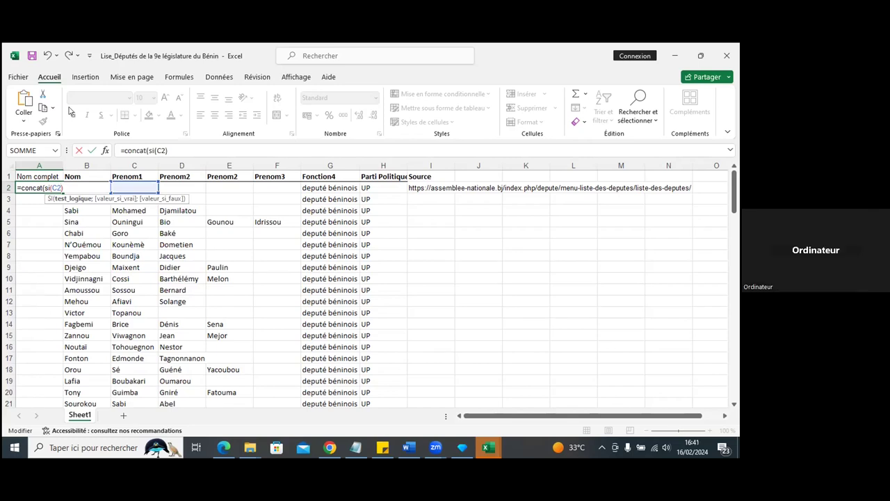
{"action": "type", "text": "="}
{"action": "type", "text": "\"\""}
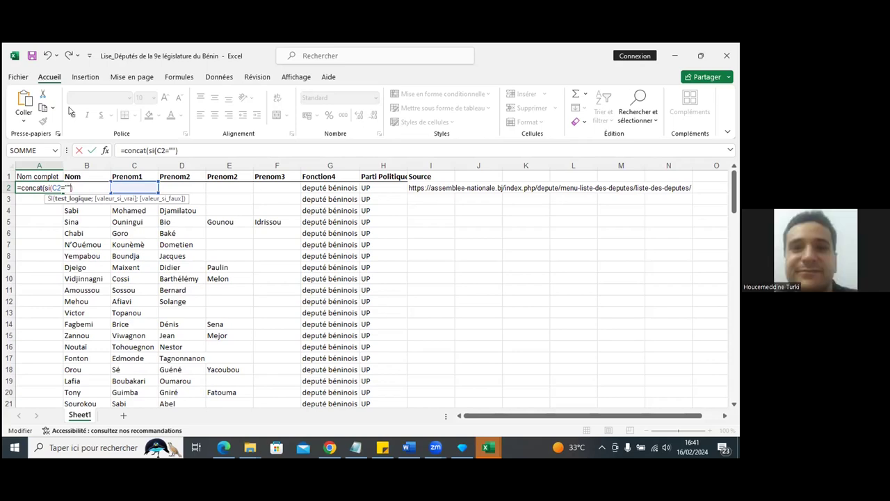
{"action": "type", "text": ";"}
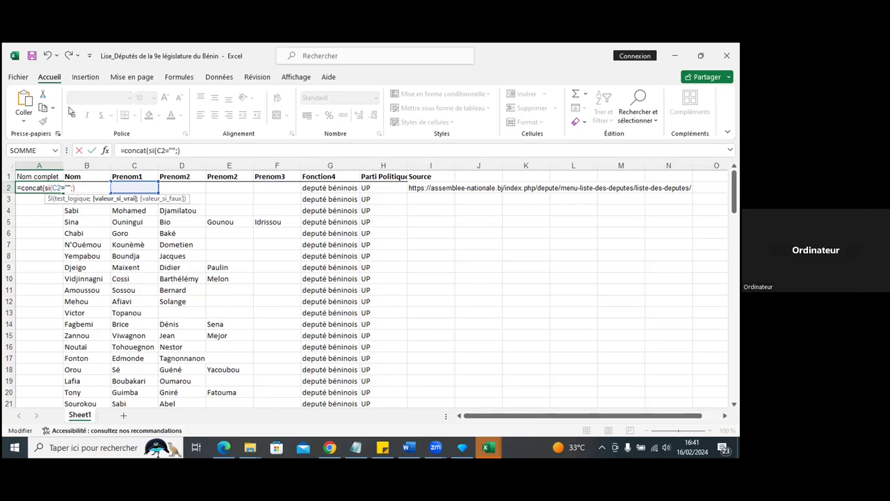
{"action": "type", "text": "\"\""}
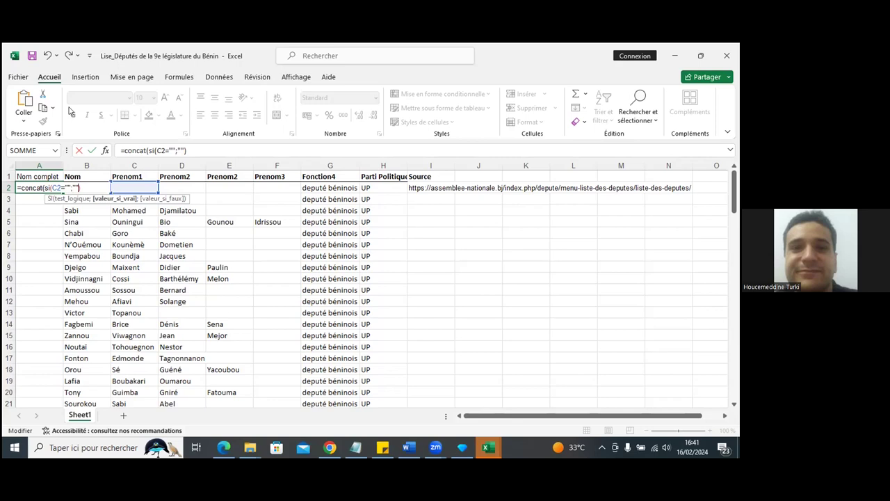
{"action": "type", "text": ";"}
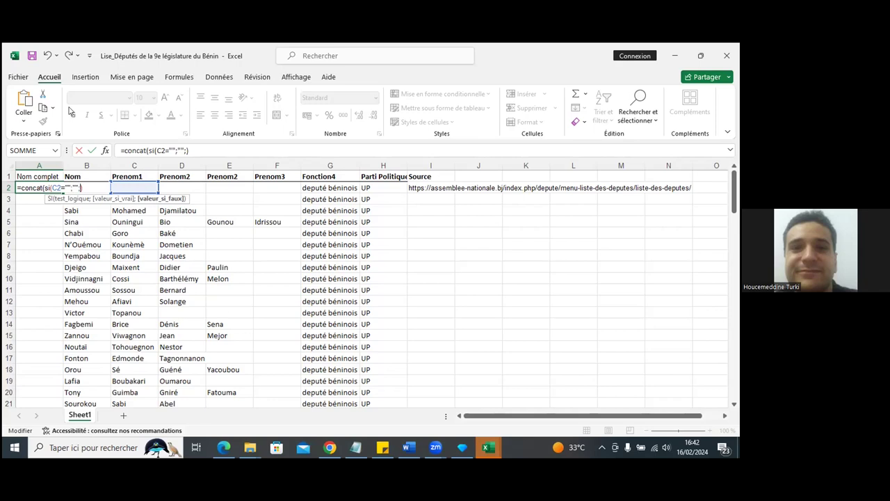
{"action": "type", "text": "conc"}
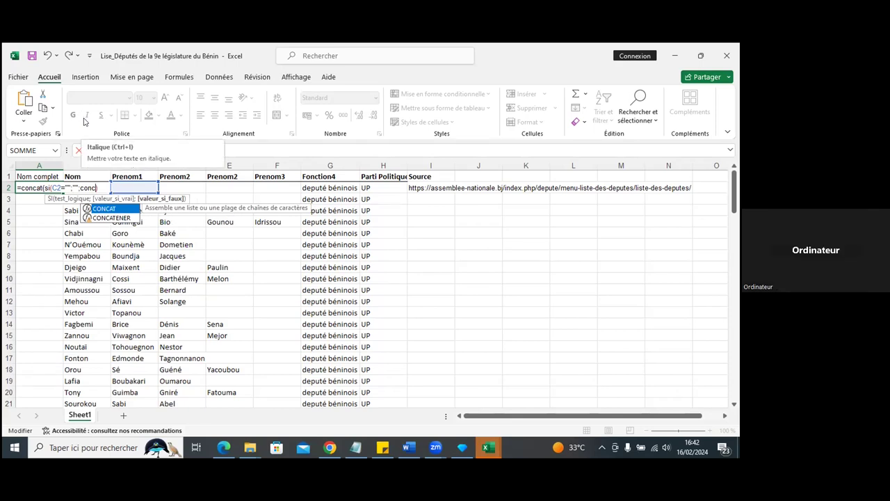
{"action": "type", "text": "at"}
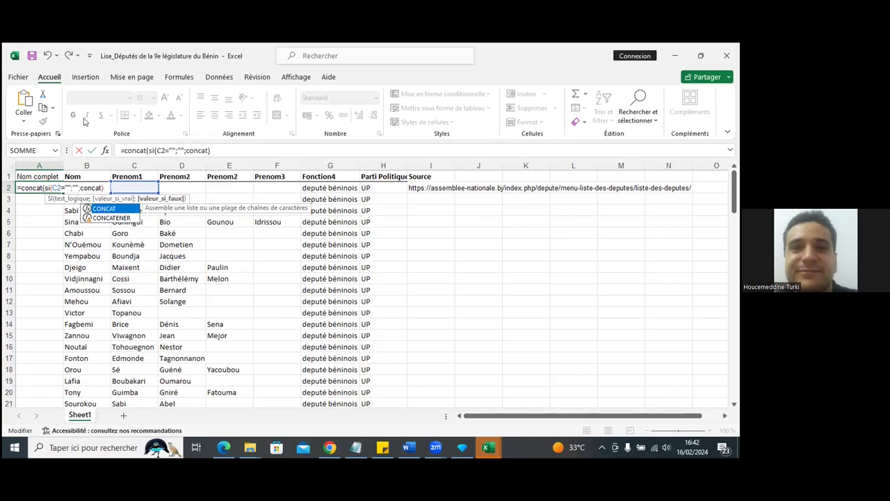
{"action": "type", "text": "("}
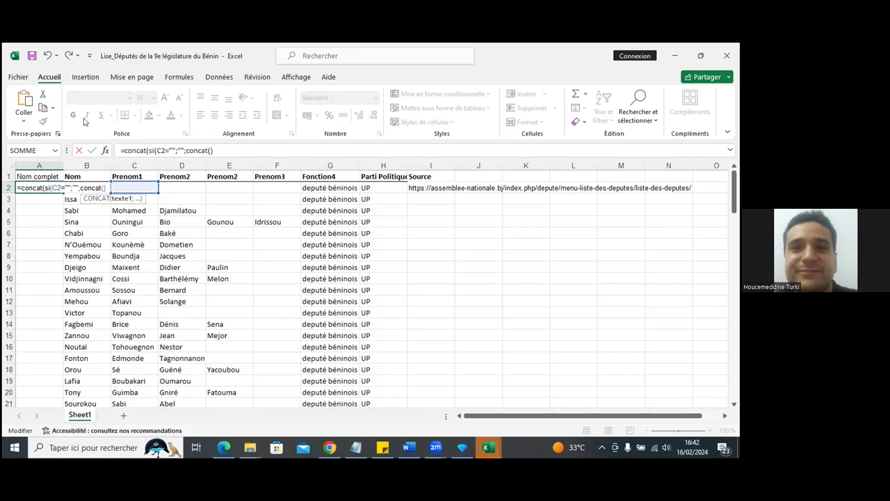
- Complete the clause as concat(C2;" ")) and add a ; separator after the SI
{"action": "key", "text": "BackSpace"}
{"action": "type", "text": "C"}
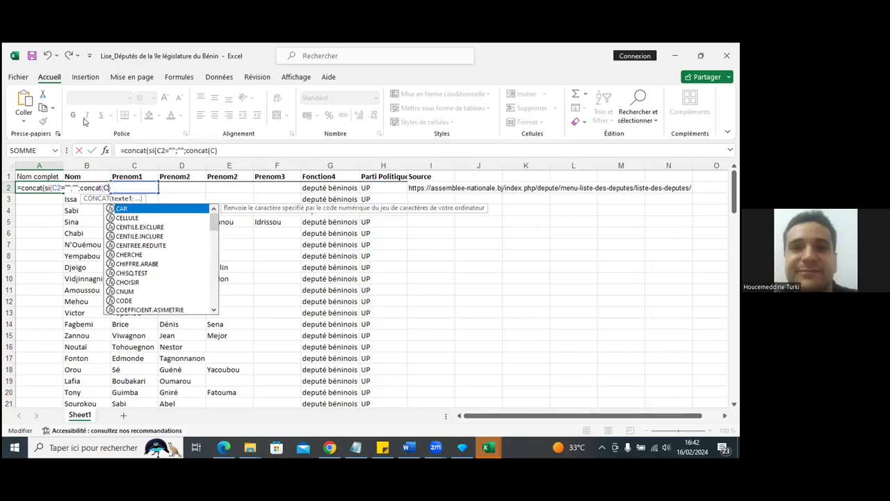
{"action": "type", "text": "2"}
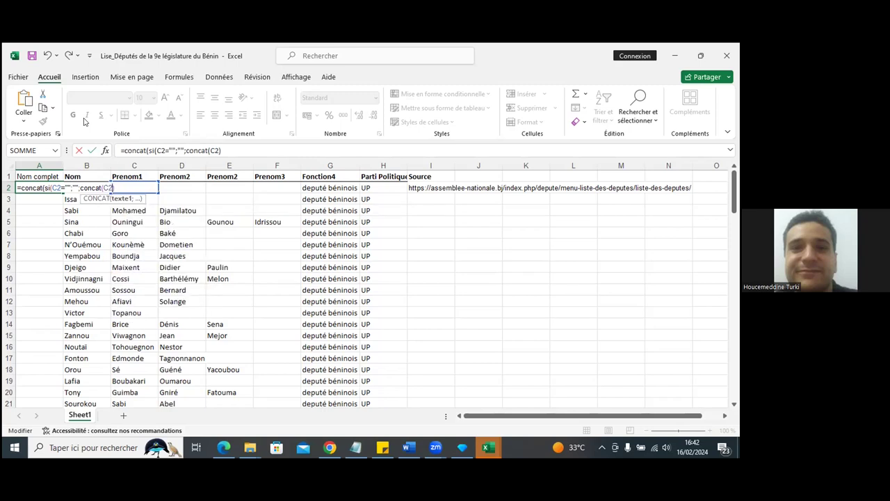
{"action": "type", "text": "."}
{"action": "key", "text": "BackSpace"}
{"action": "type", "text": ";"}
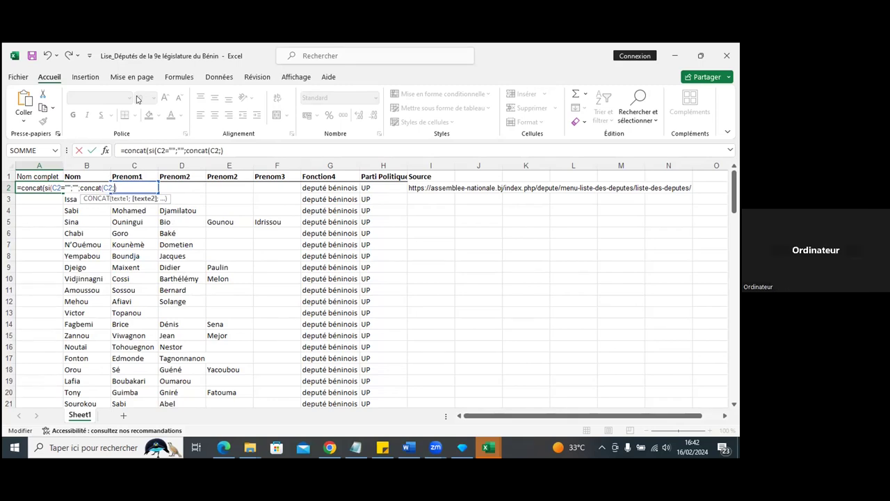
{"action": "type", "text": "\"\""}
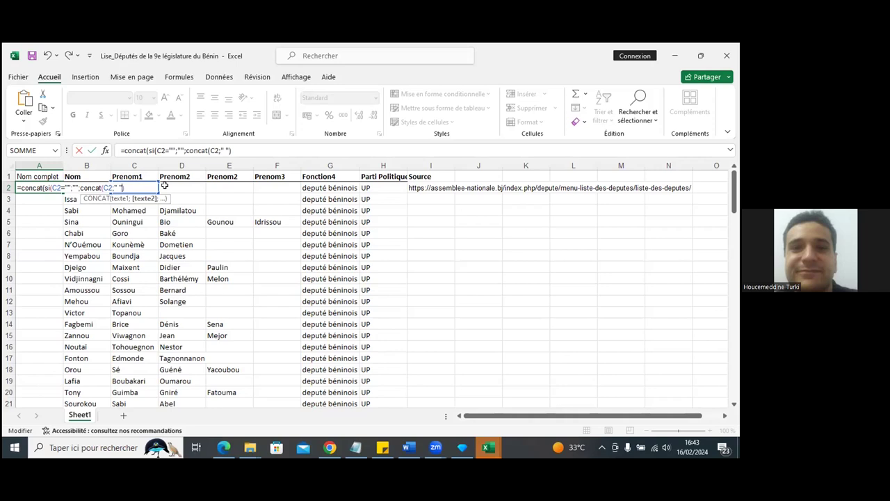
{"action": "left_click", "coordinate": [129, 188]}
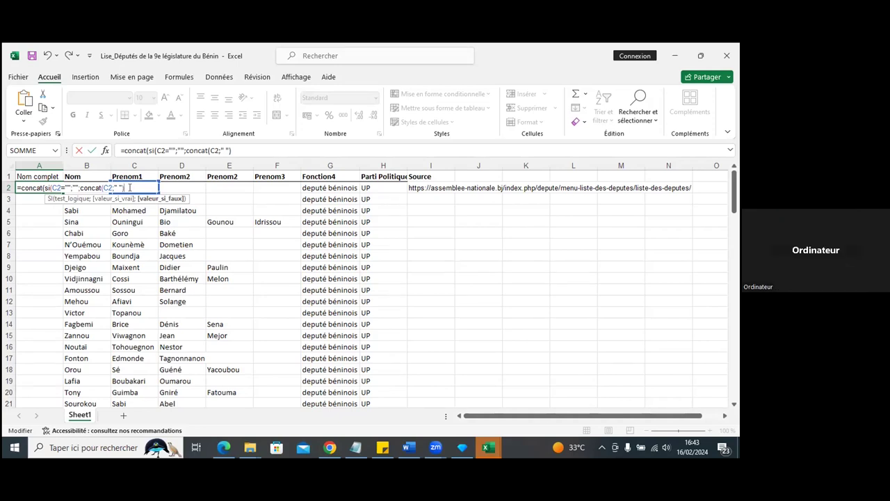
{"action": "type", "text": ")"}
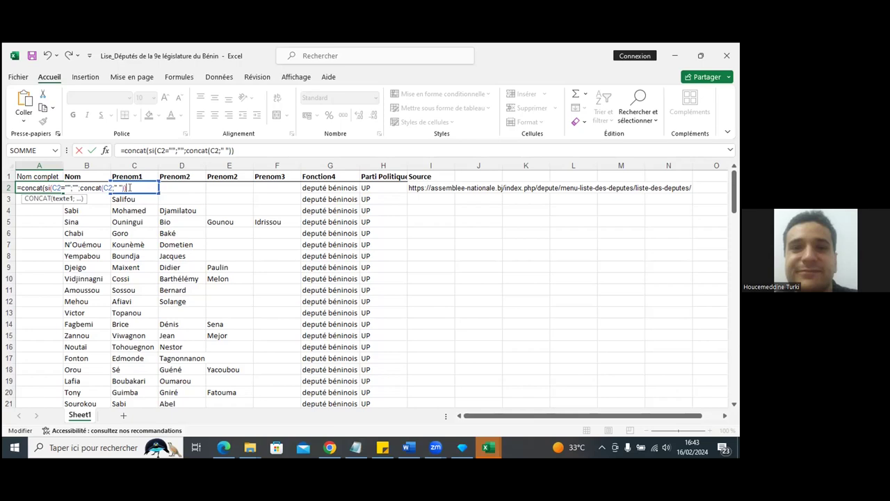
{"action": "type", "text": ";"}
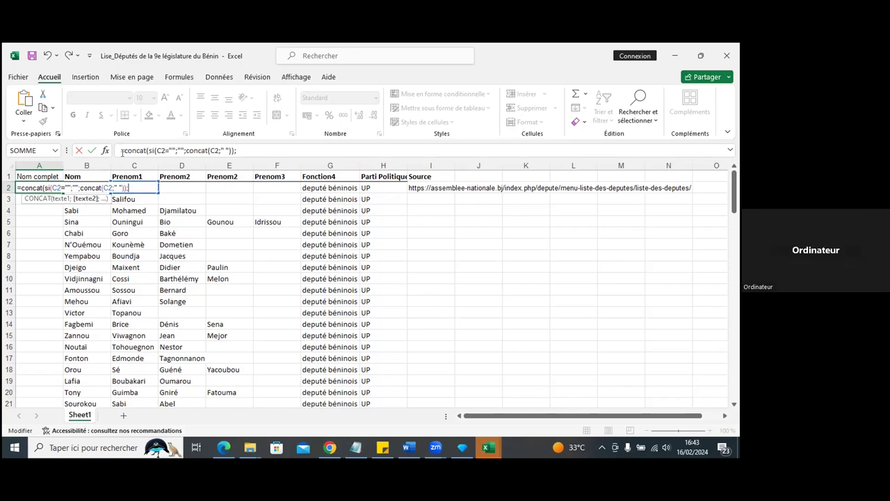
- Copy the si(C2="";"";concat(C2;" ")) clause and paste it three more times
{"action": "left_click_drag", "start_coordinate": [122, 150], "coordinate": [246, 148]}
{"action": "key", "text": "ctrl+c"}
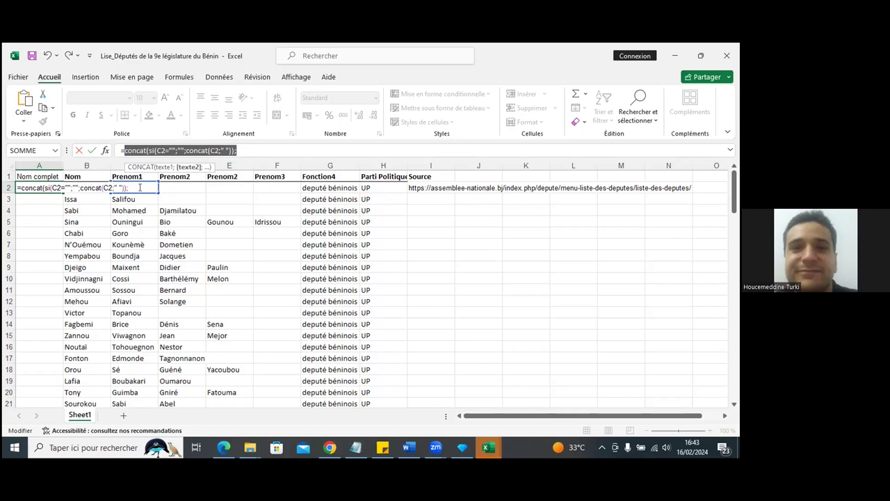
{"action": "left_click", "coordinate": [147, 149]}
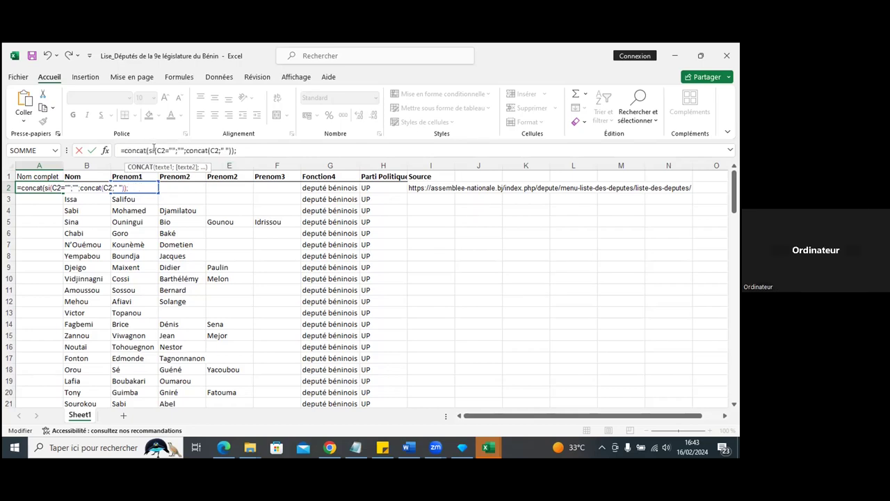
{"action": "left_click_drag", "start_coordinate": [148, 150], "coordinate": [224, 149]}
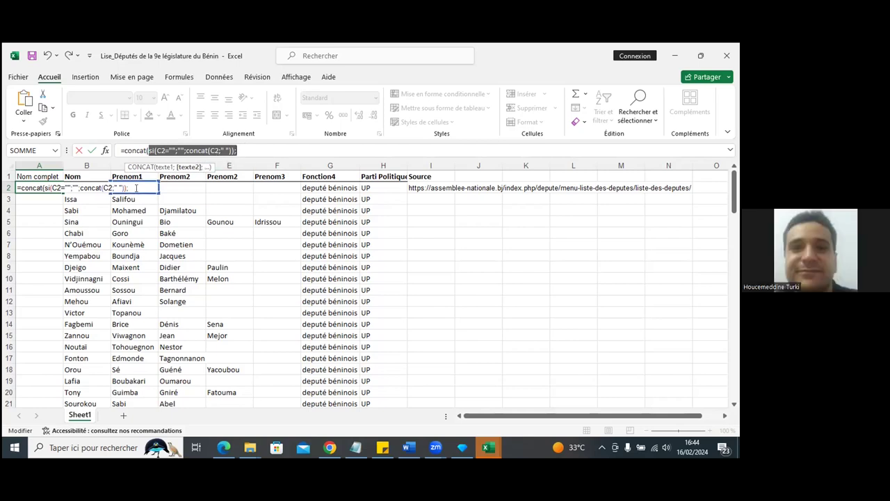
{"action": "left_click", "coordinate": [137, 187]}
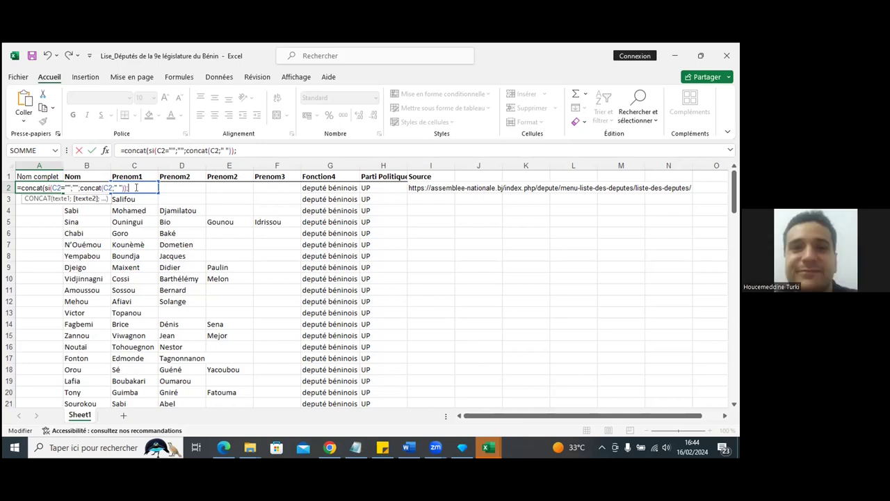
{"action": "key", "text": "ctrl+v"}
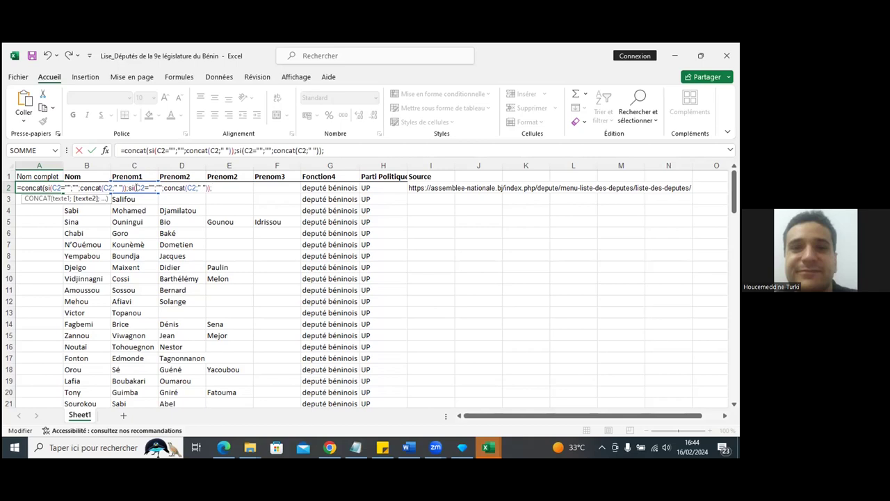
{"action": "key", "text": "ctrl+v"}
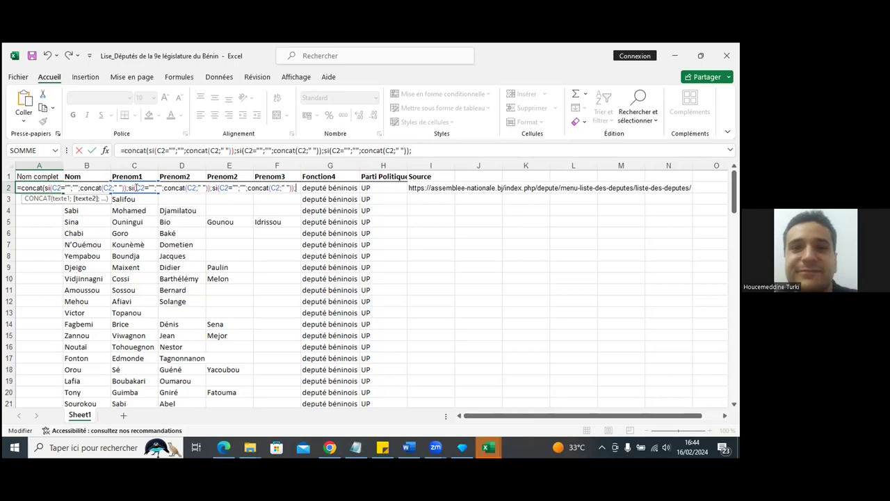
{"action": "key", "text": "ctrl+v"}
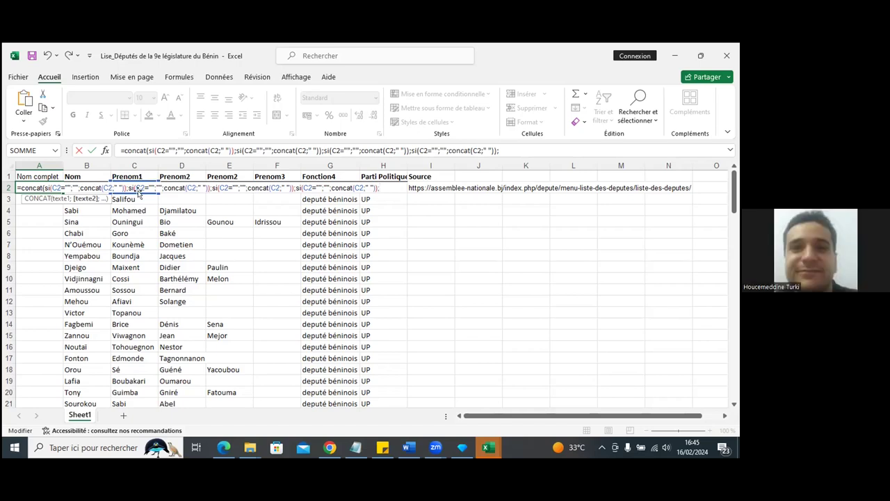
- End the A2 formula with B2 as the final argument and a closing parenthesis
{"action": "key", "text": "End"}
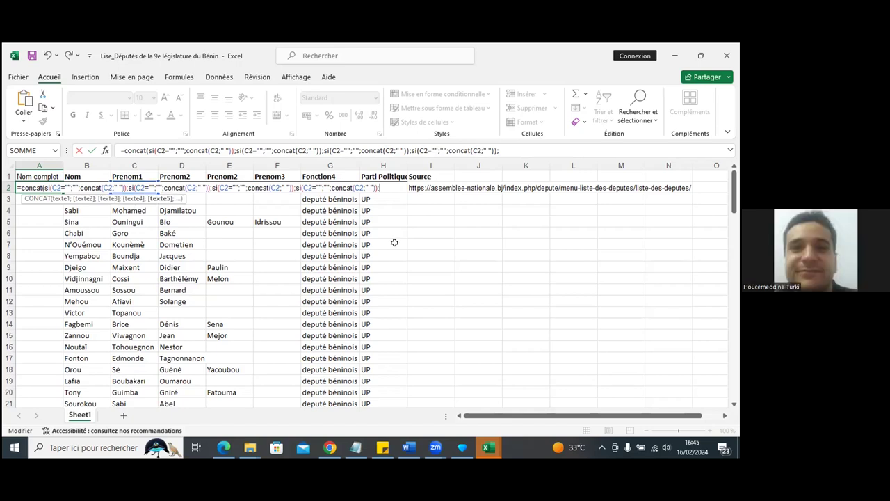
{"action": "type", "text": "B"}
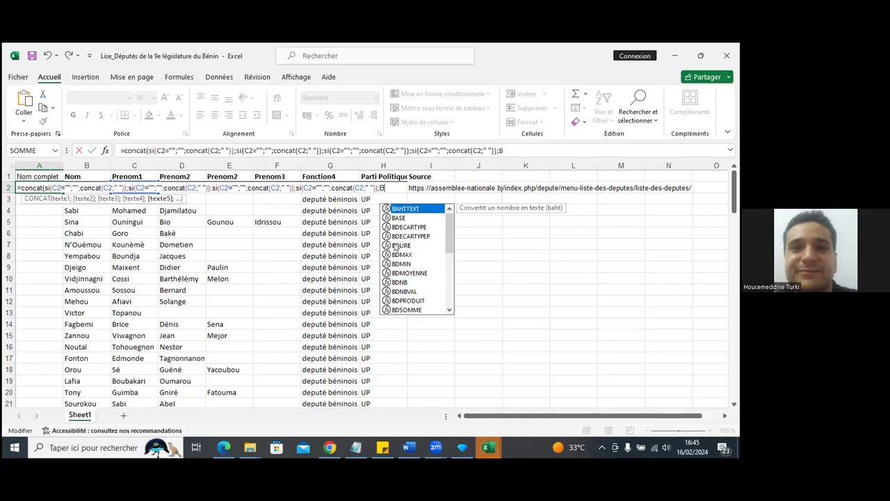
{"action": "type", "text": "2"}
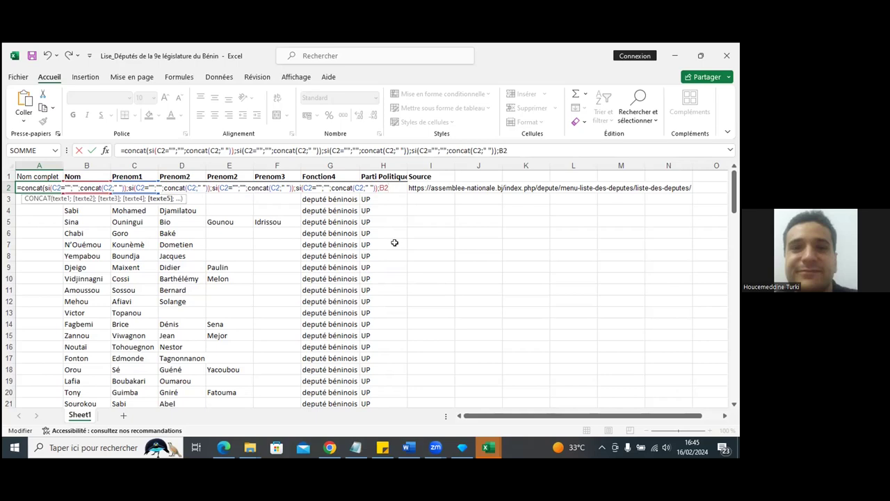
{"action": "type", "text": ")"}
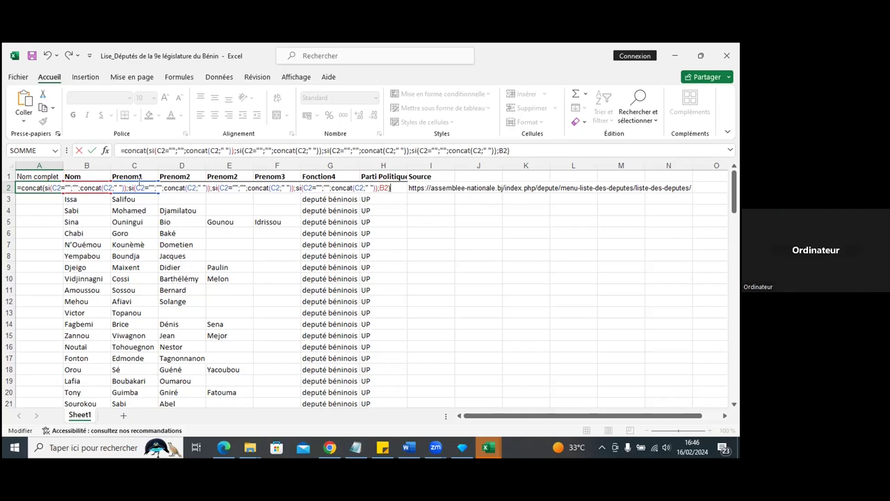
- Change the second SI clause to test and concatenate D2 instead of C2
{"action": "left_click", "coordinate": [139, 188]}
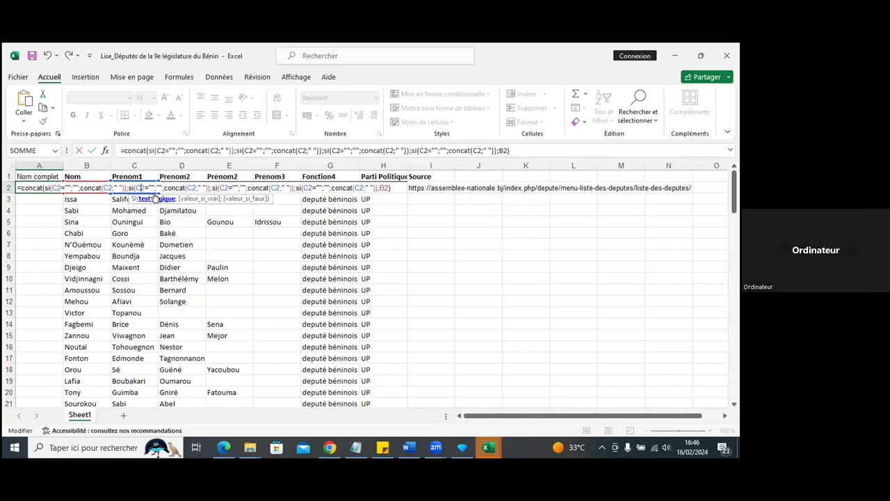
{"action": "key", "text": "BackSpace"}
{"action": "type", "text": "D"}
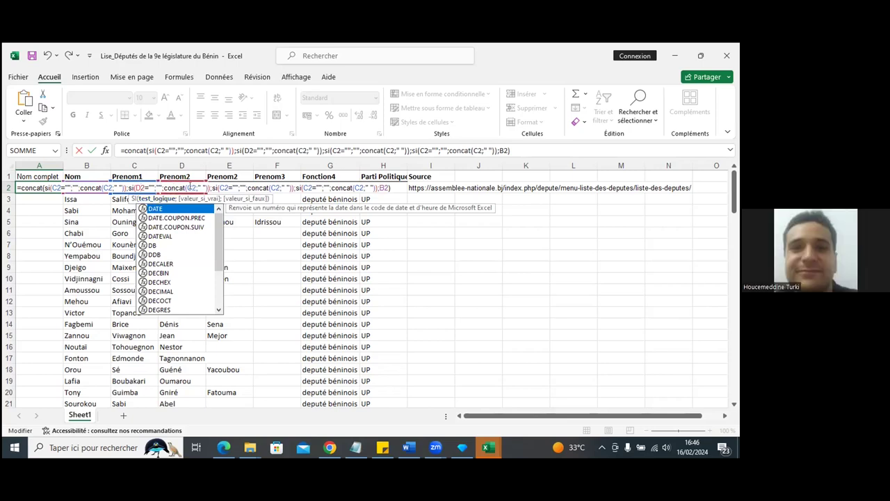
{"action": "left_click", "coordinate": [192, 187]}
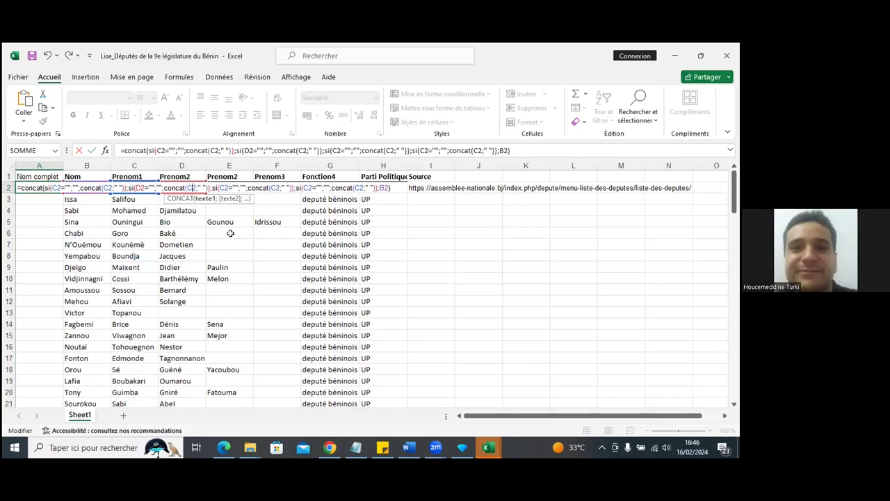
{"action": "key", "text": "BackSpace"}
{"action": "type", "text": "E"}
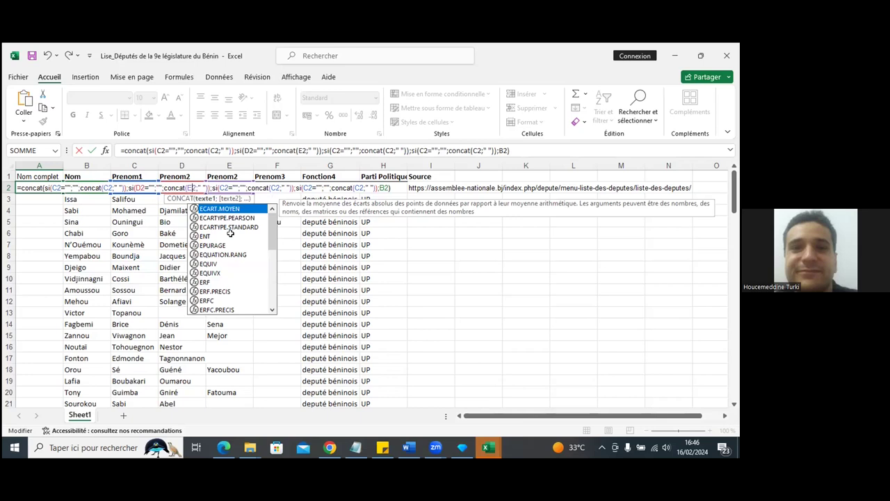
{"action": "key", "text": "ctrl+z"}
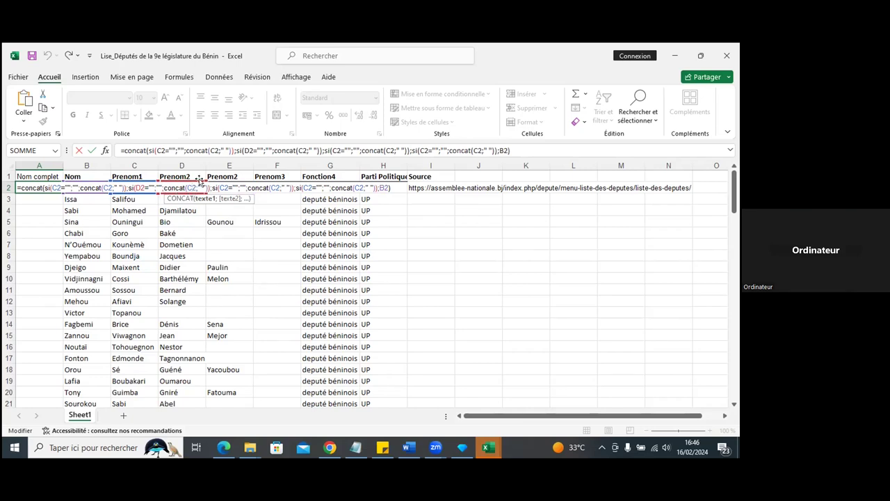
{"action": "key", "text": "BackSpace"}
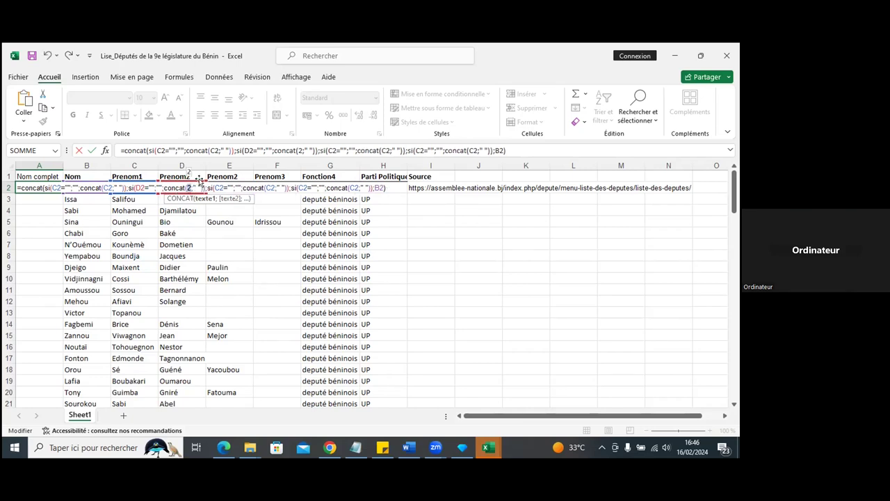
{"action": "left_click", "coordinate": [199, 181]}
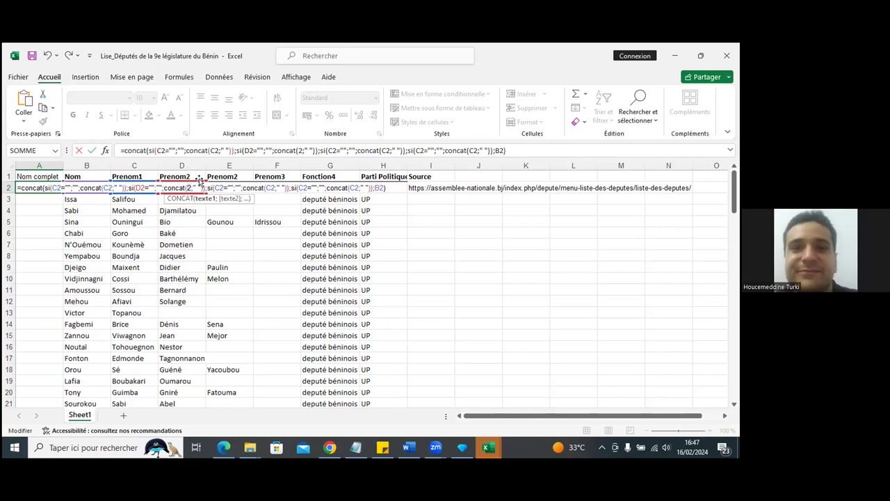
{"action": "type", "text": "D"}
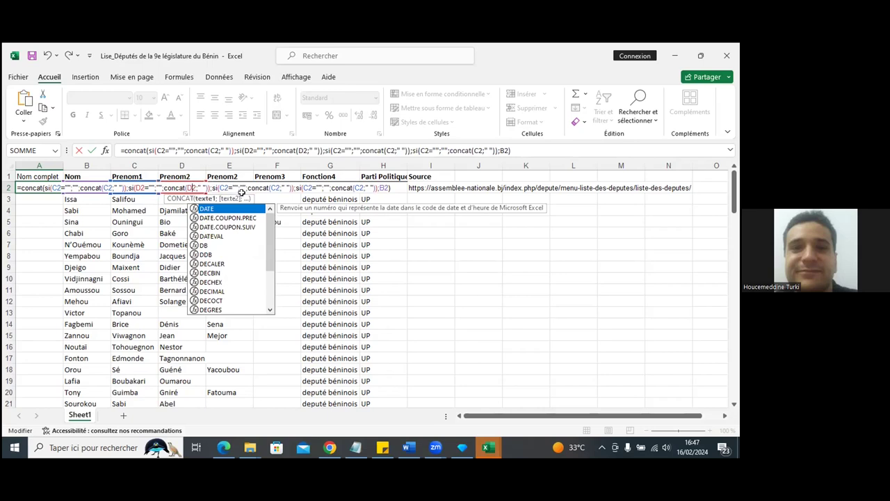
- Change the third SI clause to test and concatenate E2
{"action": "left_click", "coordinate": [230, 186]}
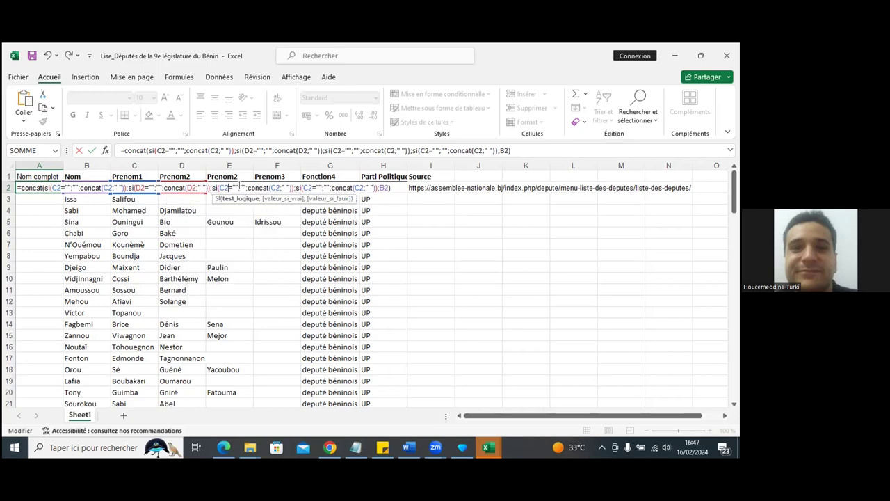
{"action": "key", "text": "BackSpace"}
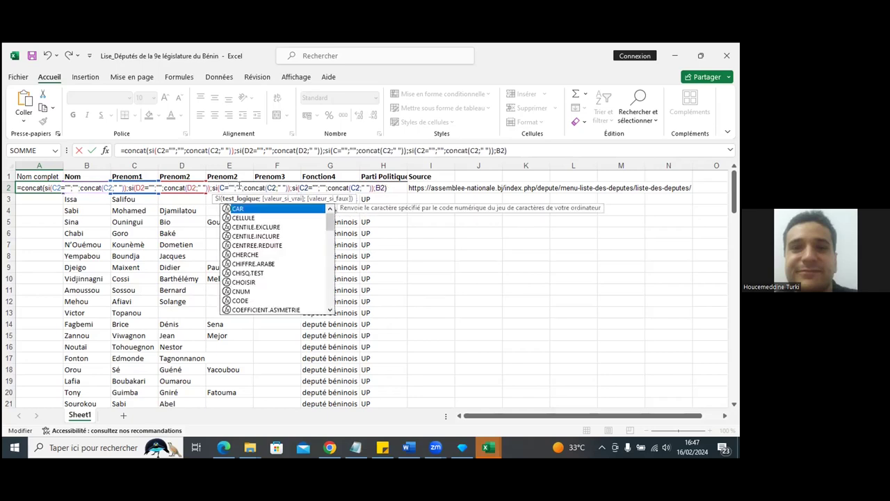
{"action": "key", "text": "BackSpace"}
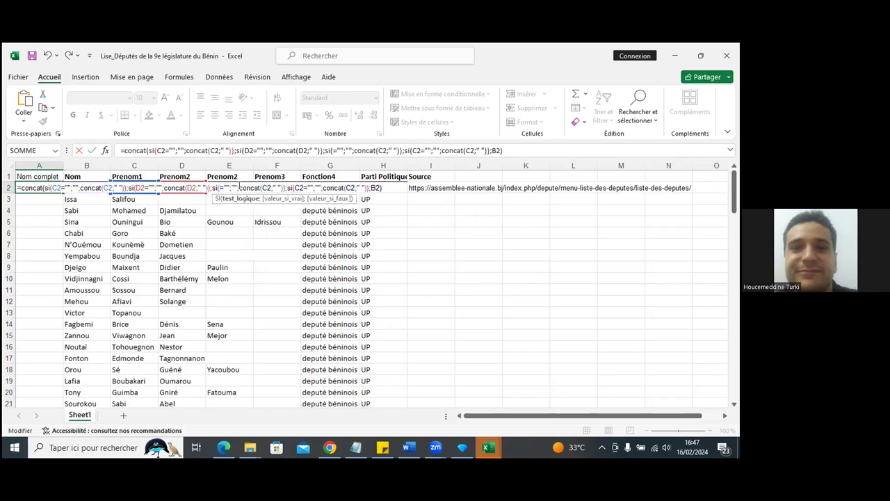
{"action": "type", "text": "E2"}
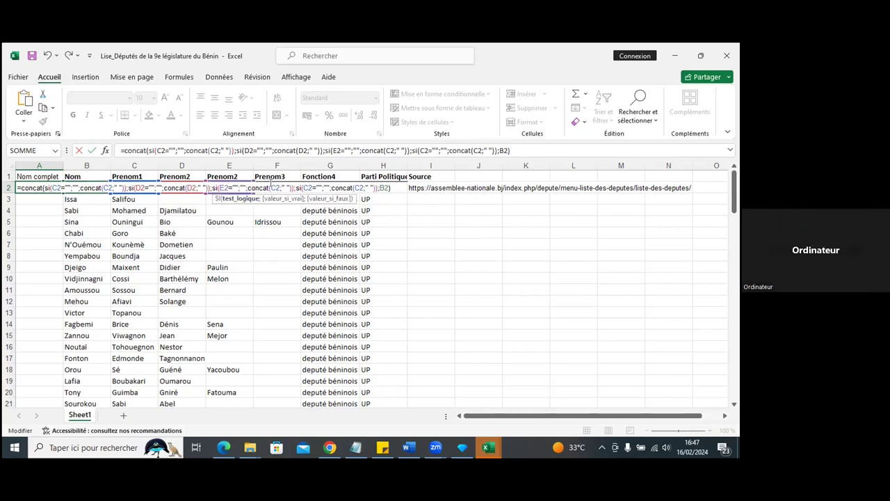
{"action": "left_click", "coordinate": [272, 188]}
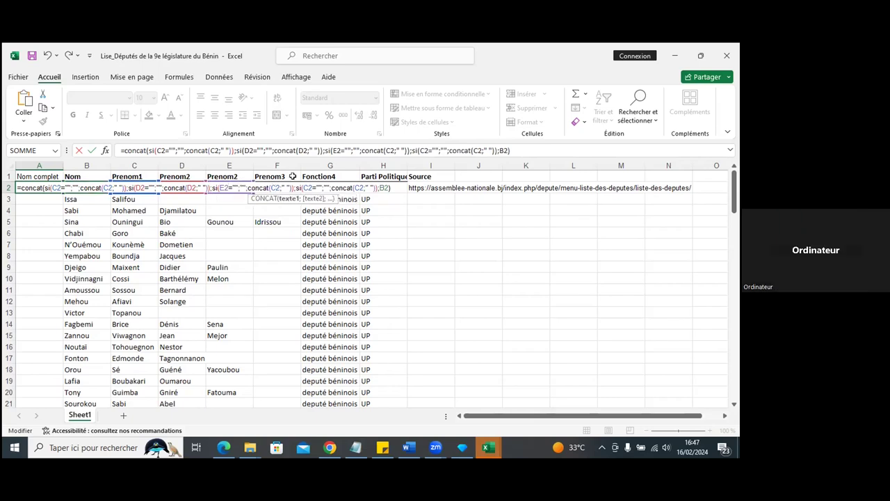
{"action": "key", "text": "BackSpace"}
{"action": "type", "text": "E"}
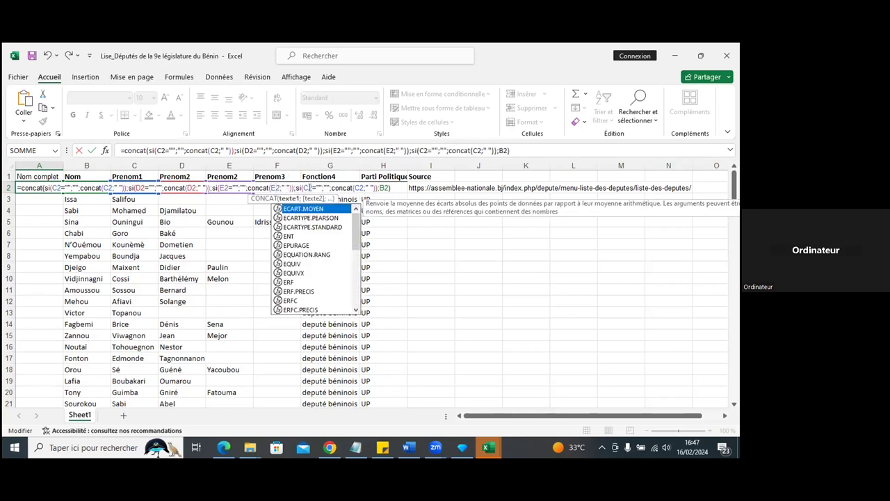
{"action": "left_click", "coordinate": [309, 188]}
- Point the last SI clause at F2 and commit the A2 formula
{"action": "left_click", "coordinate": [309, 188]}
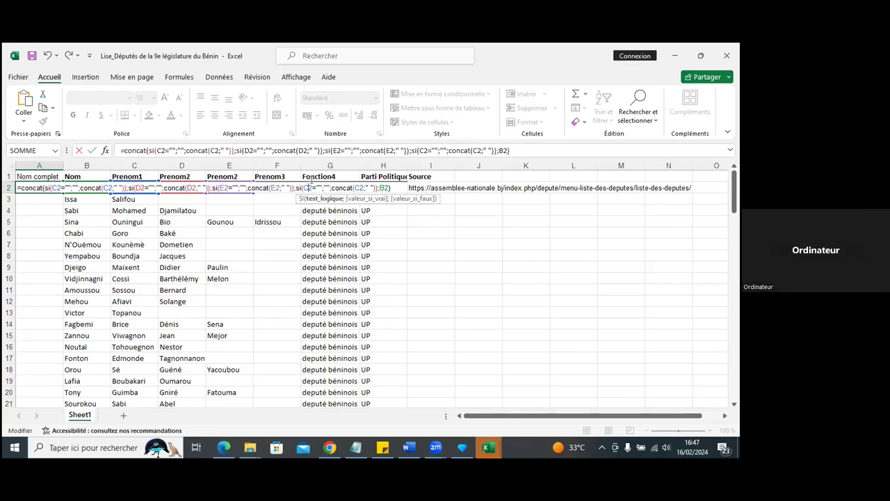
{"action": "key", "text": "BackSpace"}
{"action": "type", "text": "F"}
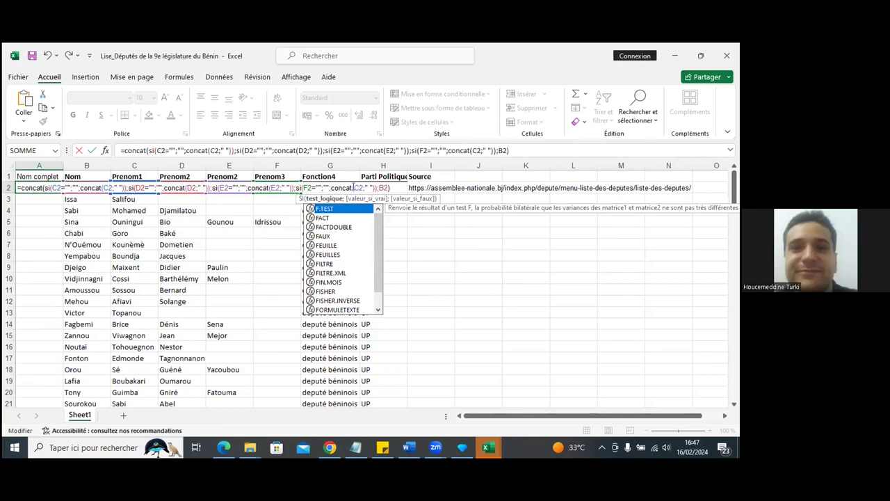
{"action": "left_click", "coordinate": [356, 187]}
{"action": "key", "text": "BackSpace"}
{"action": "type", "text": "F"}
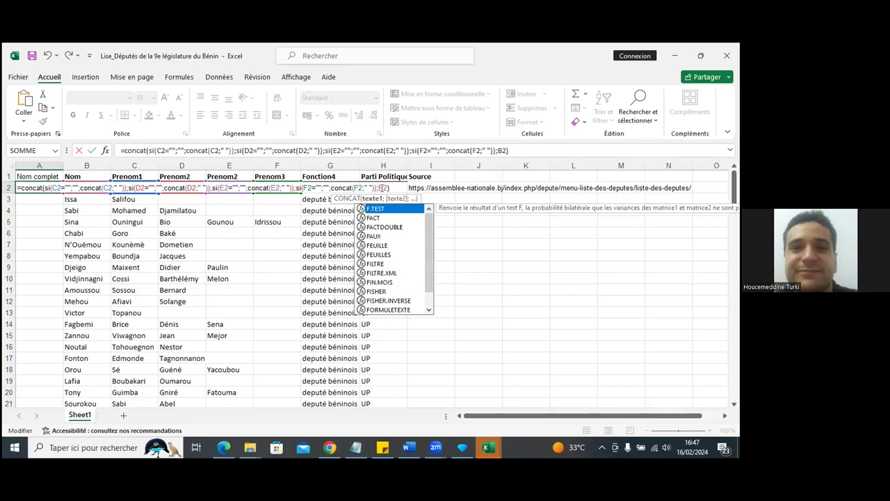
{"action": "left_click", "coordinate": [381, 188]}
{"action": "left_click", "coordinate": [383, 188]}
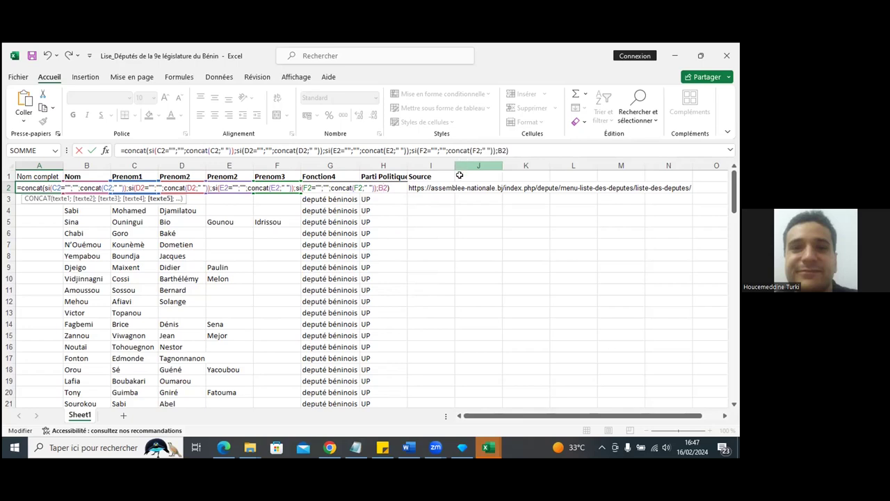
{"action": "left_click", "coordinate": [382, 203]}
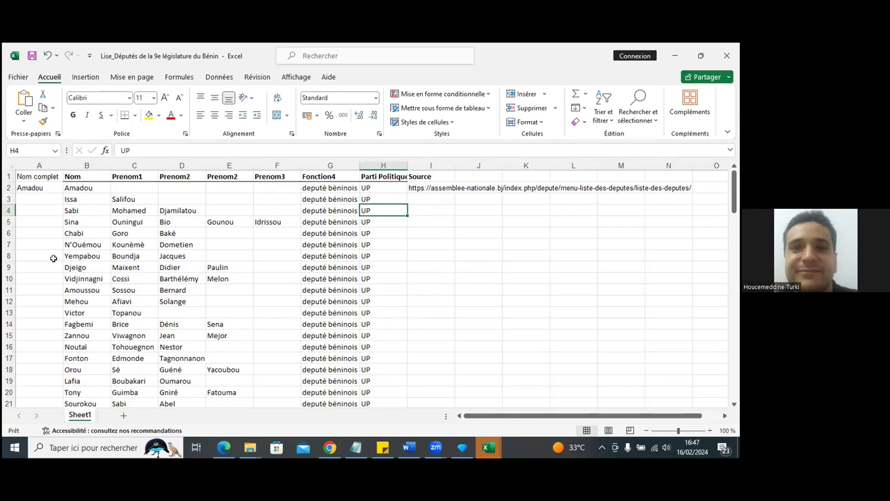
{"action": "left_click", "coordinate": [30, 187]}
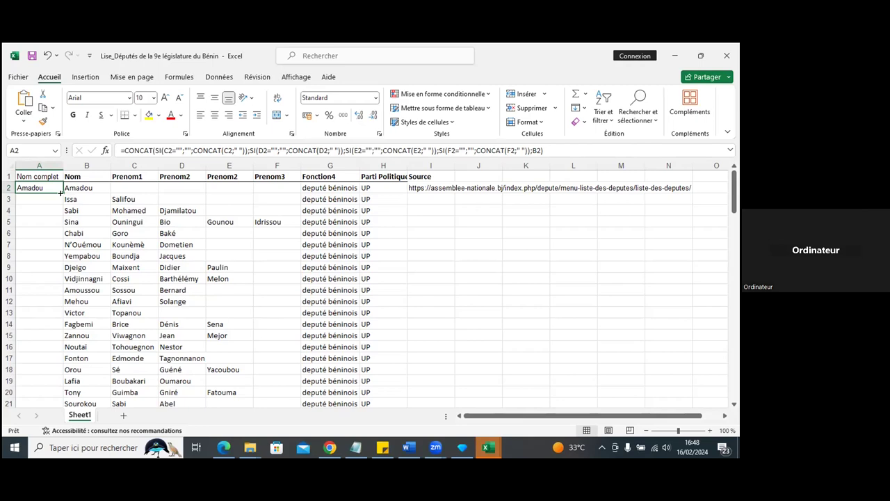
- Copy the A2 full-name formula down column A to row 111, then close Excel
{"action": "left_click_drag", "start_coordinate": [61, 193], "coordinate": [75, 424]}
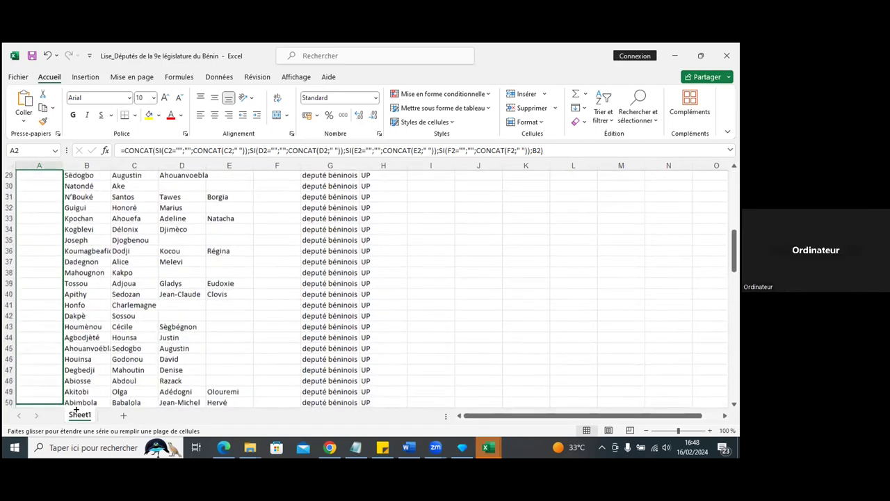
{"action": "left_click_drag", "start_coordinate": [75, 424], "coordinate": [84, 382]}
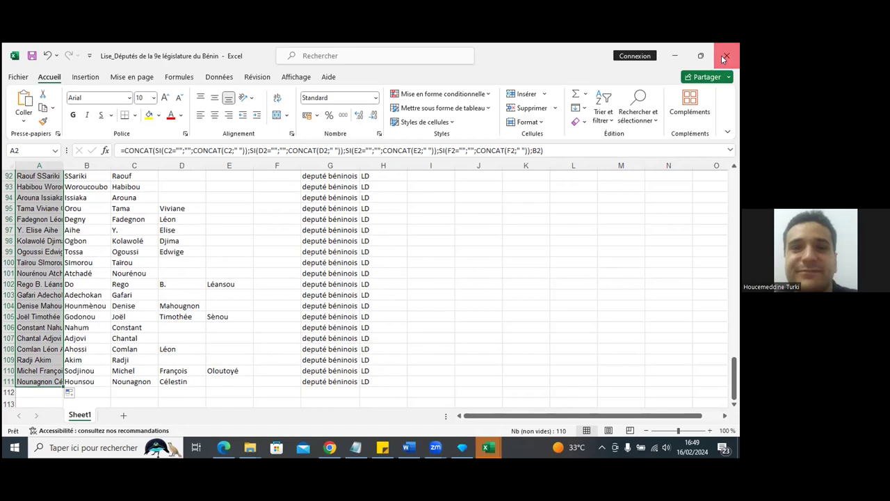
{"action": "left_click", "coordinate": [723, 60]}
- Launch OpenRefine and close the old deputies list and extra 127.0.0.1 browser tabs
{"action": "double_click", "coordinate": [142, 172]}
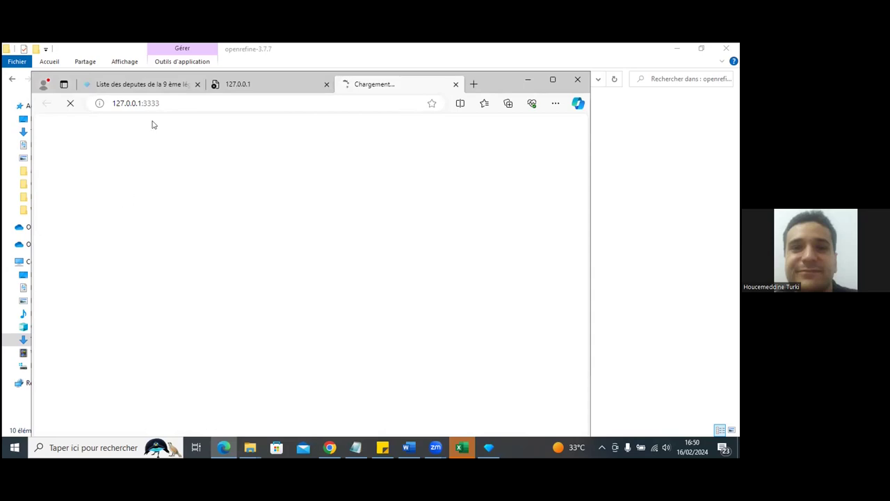
{"action": "left_click", "coordinate": [197, 84]}
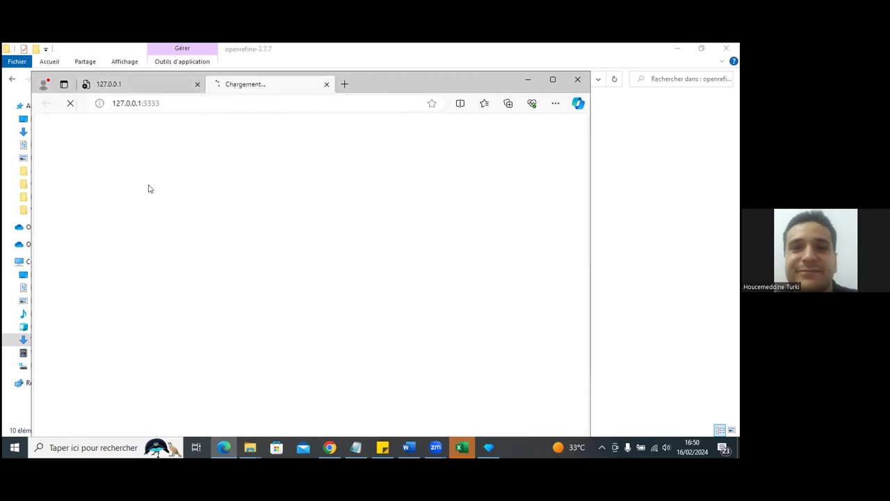
{"action": "left_click", "coordinate": [197, 84]}
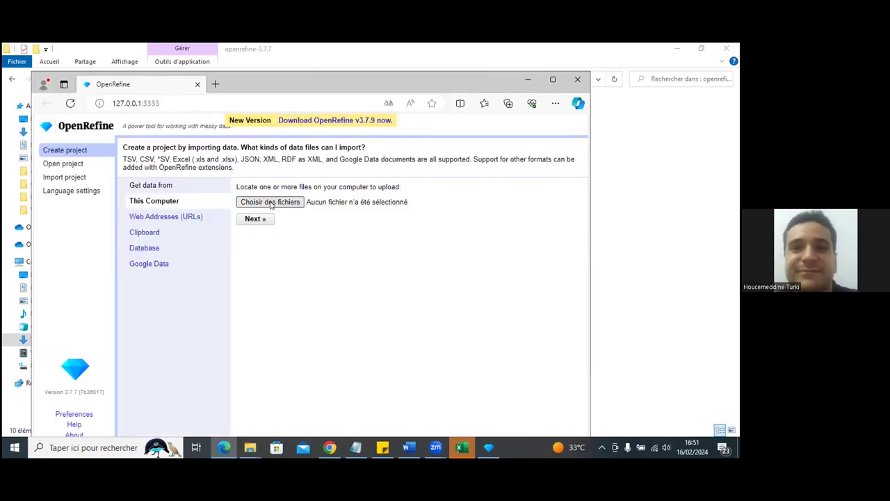
- Upload the Lise_Députés de la 9e législature du Bénin xlsx file and continue to parsing
{"action": "left_click", "coordinate": [271, 202]}
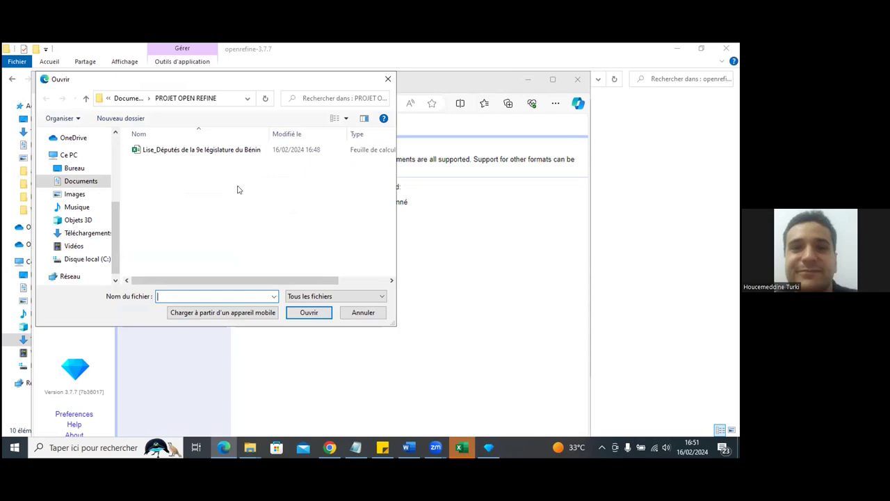
{"action": "left_click", "coordinate": [223, 152]}
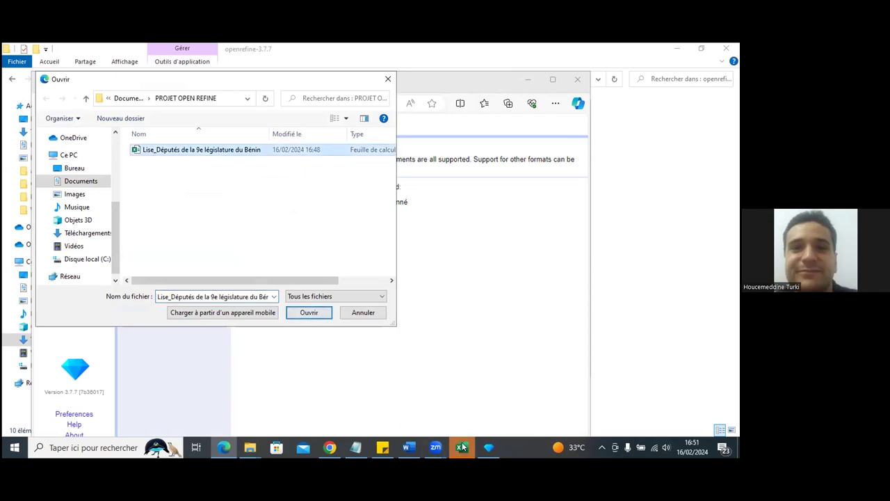
{"action": "mouse_move", "coordinate": [462, 445]}
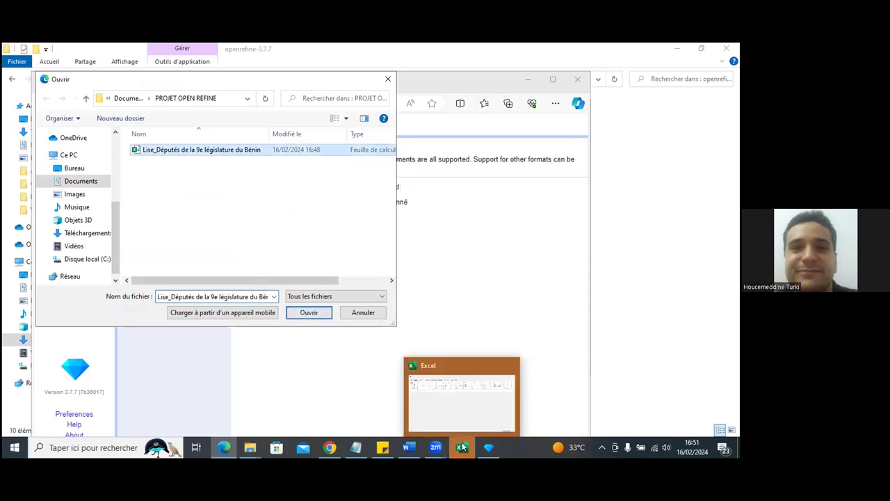
{"action": "left_click", "coordinate": [306, 314]}
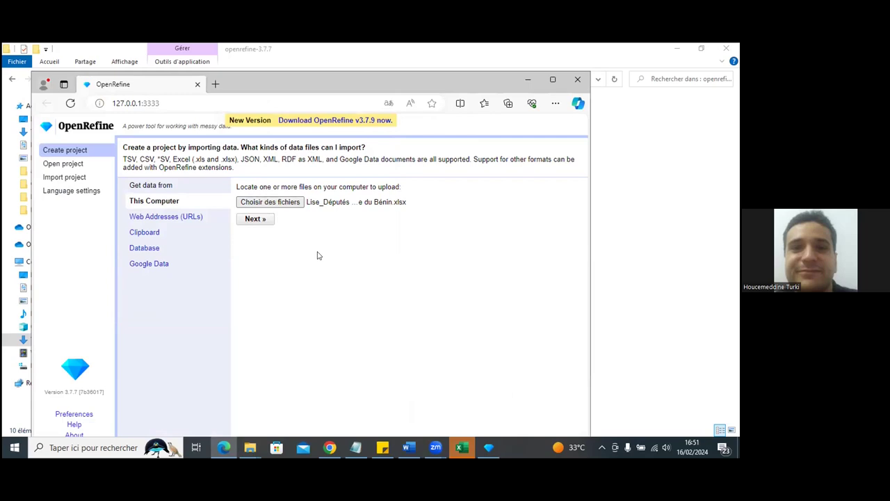
{"action": "left_click", "coordinate": [254, 218]}
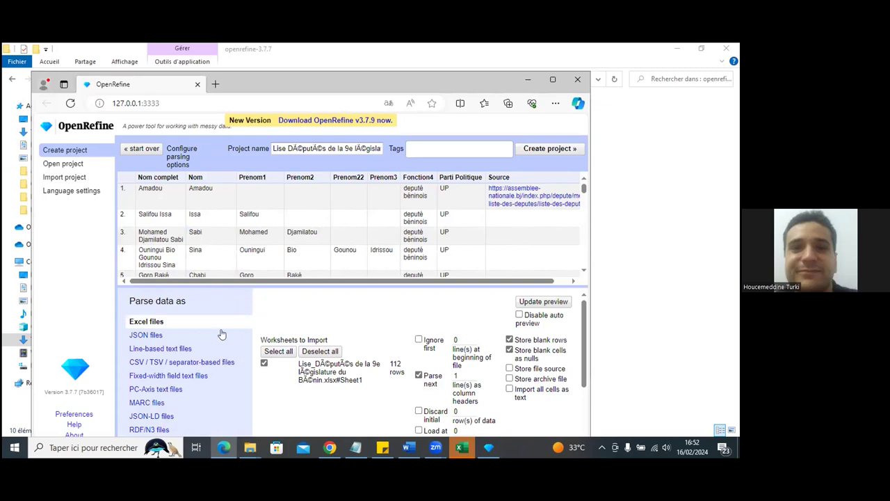
- Maximize the browser and create the 111-row deputies project from the Excel preview
{"action": "left_click", "coordinate": [554, 82]}
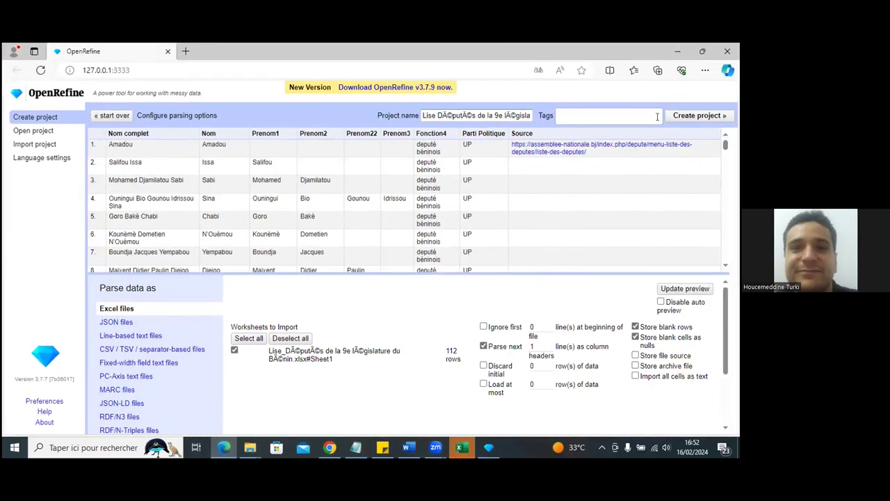
{"action": "left_click", "coordinate": [696, 116]}
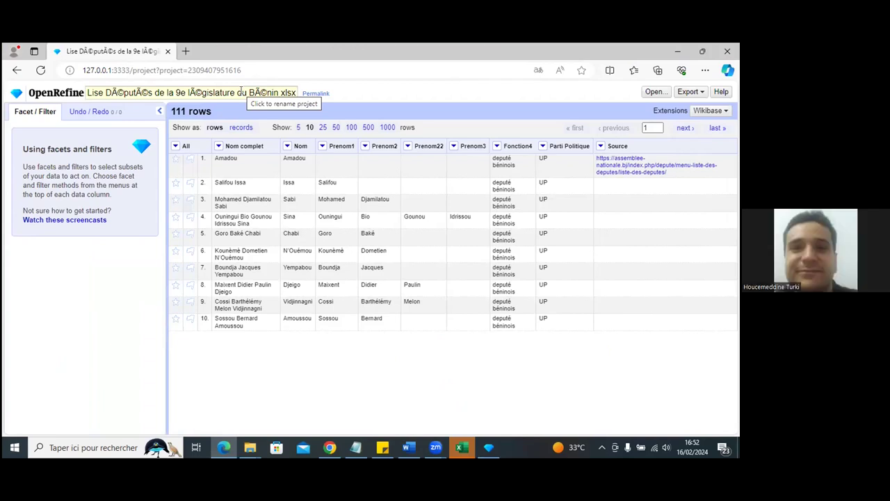
- Rename the project to 'LIste des deputes de la 9 eme législature du Benin'
{"action": "left_click", "coordinate": [240, 91]}
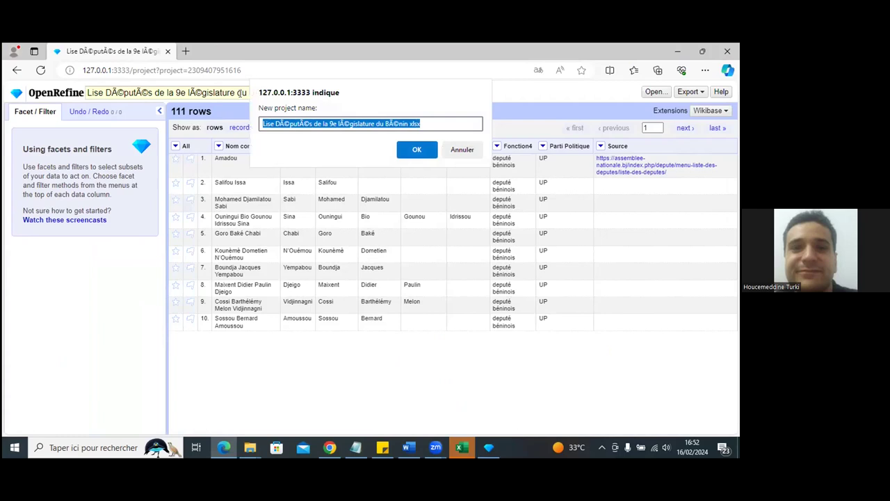
{"action": "type", "text": "LIste des deputes de la 9 eme législature du Benin"}
{"action": "left_click", "coordinate": [426, 149]}
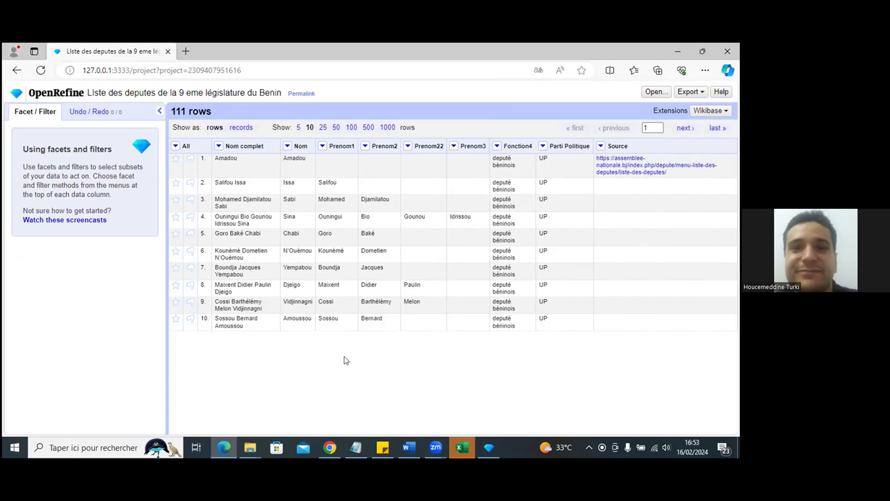
- Reconcile Nom complet using the Wikidata reconci.link service with entity type human (Q5)
{"action": "left_click", "coordinate": [218, 146]}
{"action": "mouse_move", "coordinate": [217, 160]}
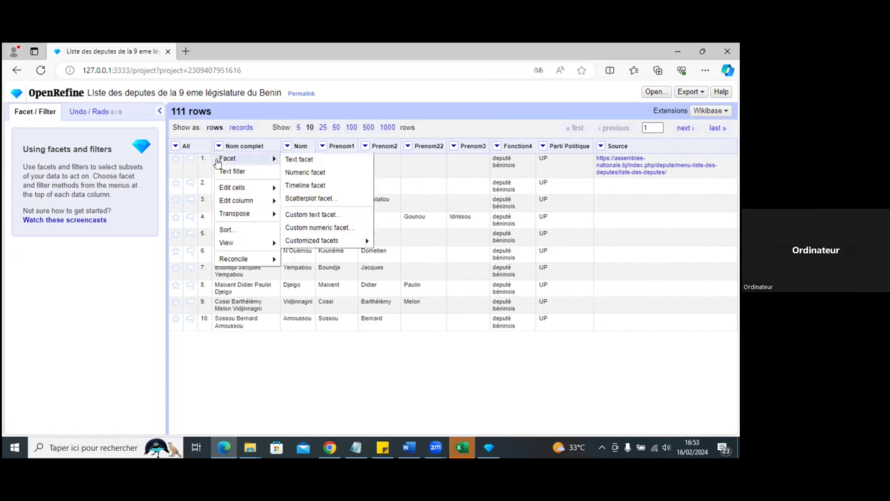
{"action": "mouse_move", "coordinate": [250, 258]}
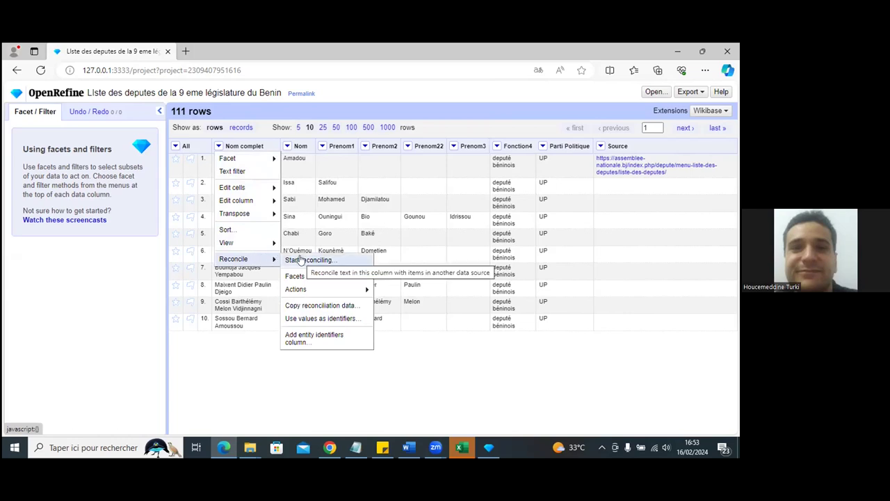
{"action": "left_click", "coordinate": [300, 259]}
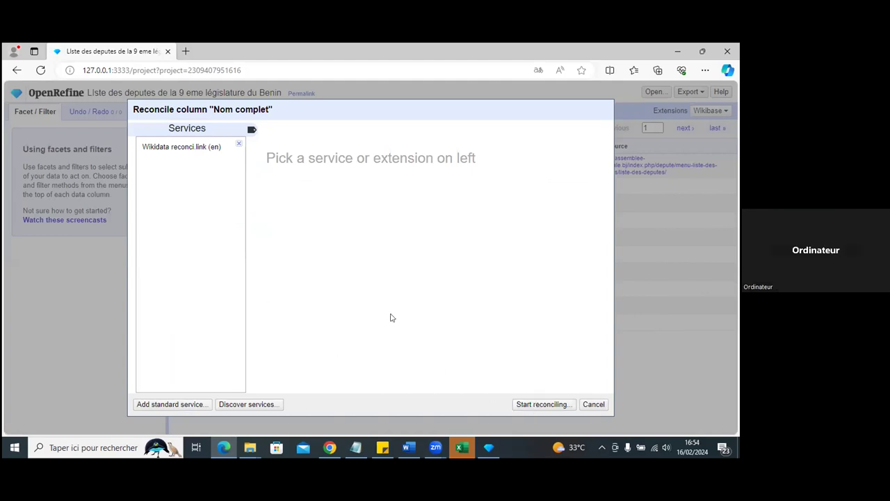
{"action": "left_click", "coordinate": [186, 150]}
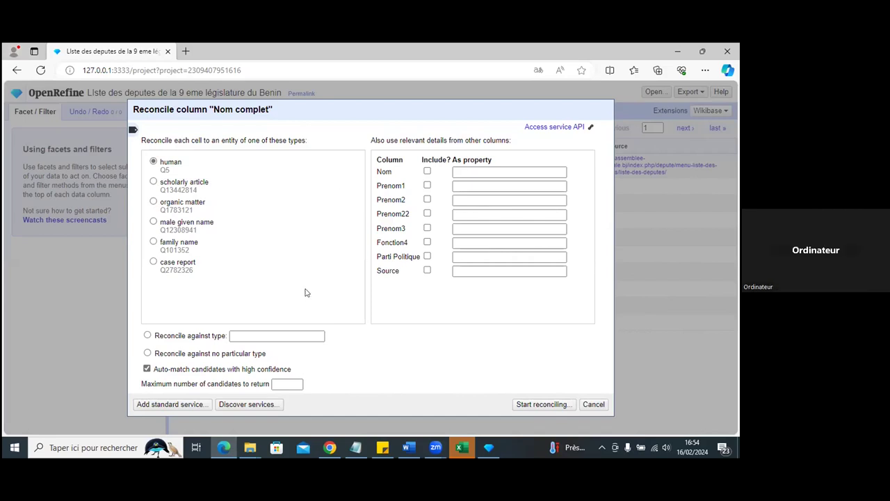
{"action": "left_click", "coordinate": [544, 405]}
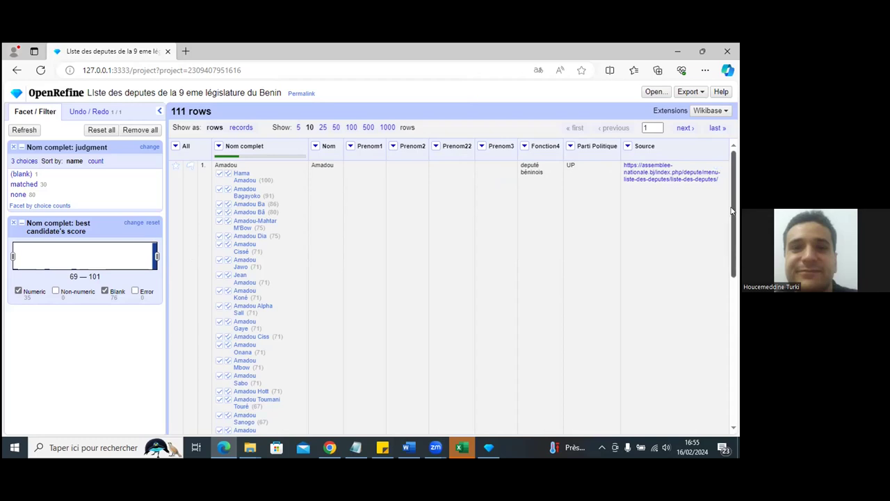
{"action": "mouse_move", "coordinate": [732, 212]}
{"action": "left_mouse_down"}
{"action": "mouse_move", "coordinate": [715, 311]}
{"action": "mouse_move", "coordinate": [710, 277]}
{"action": "mouse_move", "coordinate": [713, 320]}
{"action": "left_mouse_up"}
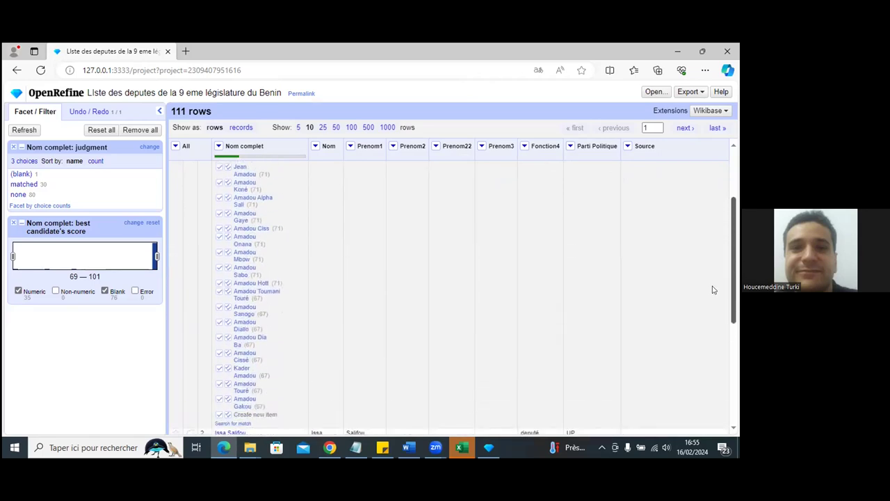
{"action": "scroll", "coordinate": [714, 320], "scroll_direction": "down", "scroll_amount": 2}
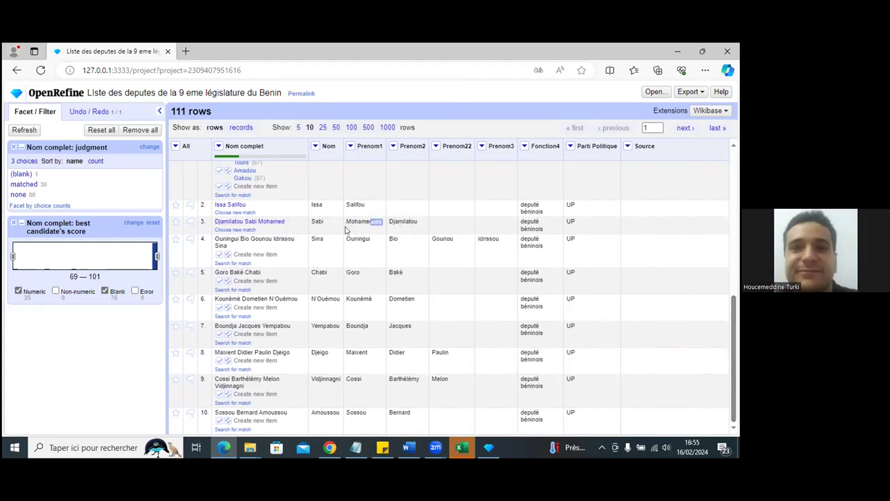
{"action": "scroll", "coordinate": [306, 216], "scroll_direction": "up", "scroll_amount": 3}
{"action": "mouse_move", "coordinate": [254, 207]}
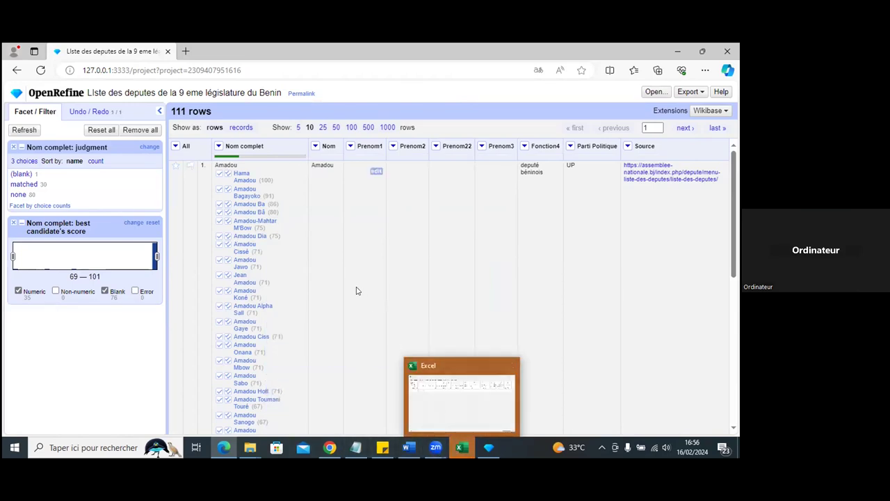
{"action": "mouse_move", "coordinate": [259, 447]}
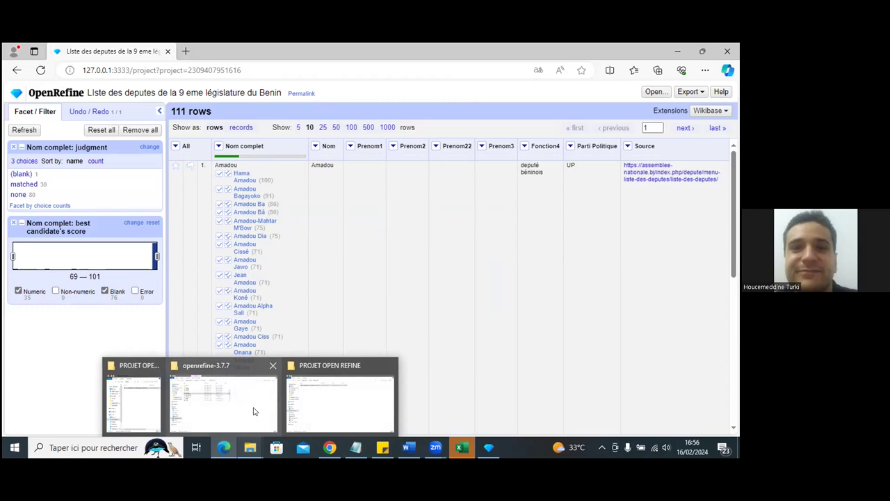
{"action": "mouse_move", "coordinate": [280, 173]}
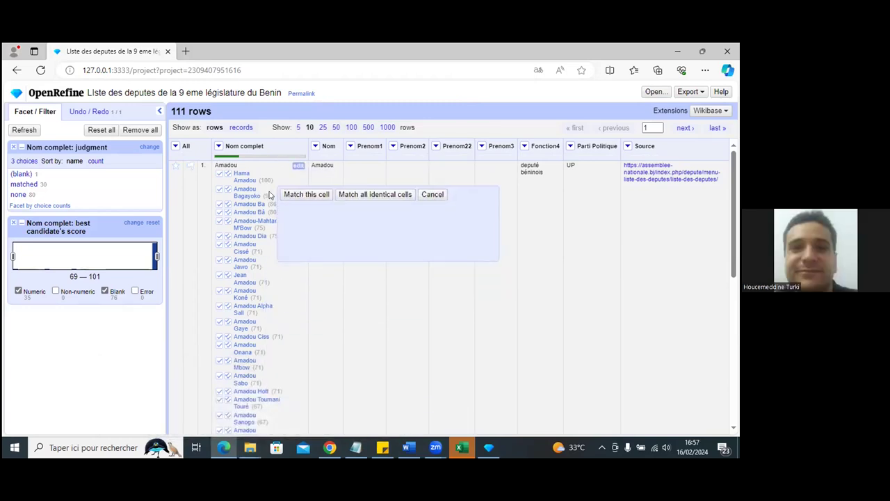
{"action": "mouse_move", "coordinate": [269, 256]}
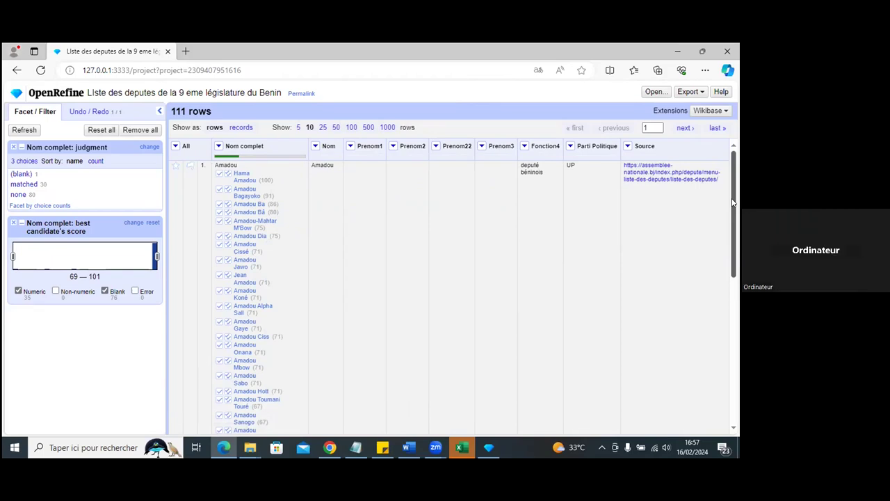
{"action": "left_click_drag", "start_coordinate": [732, 202], "coordinate": [739, 385]}
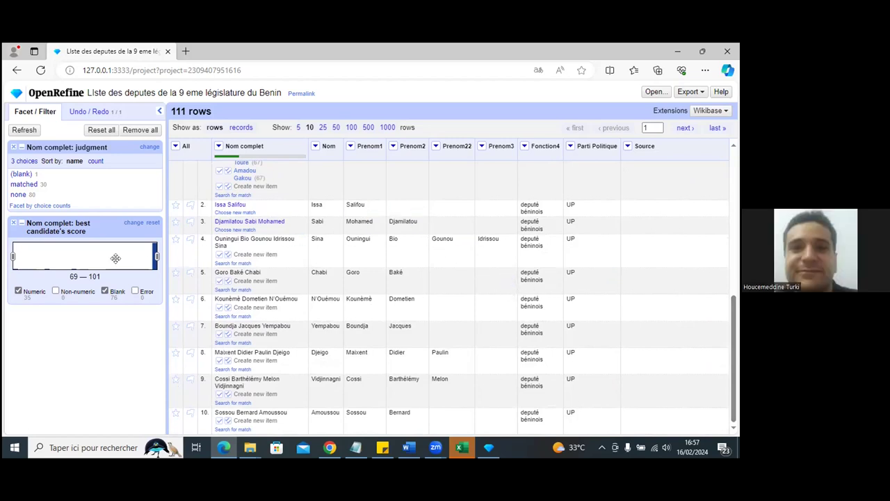
- Mark row 1's 'Amadou' cell to create a new item instead of no match
{"action": "mouse_move", "coordinate": [220, 204]}
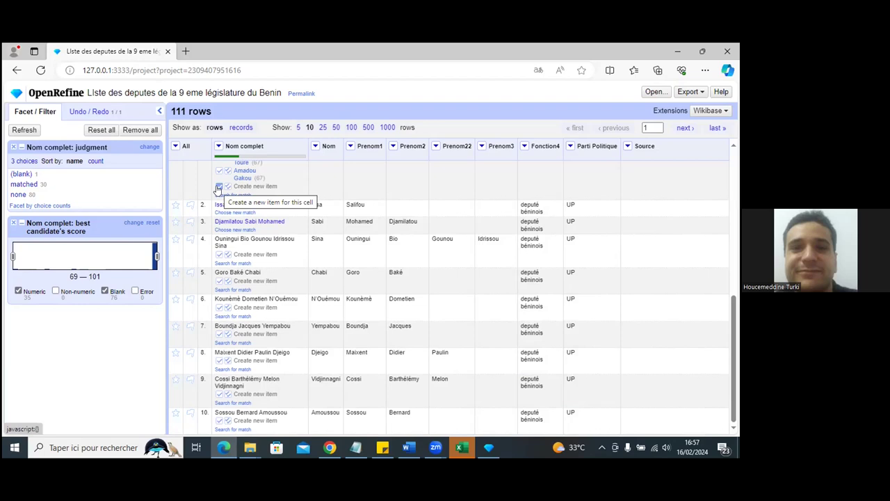
{"action": "left_click", "coordinate": [218, 187]}
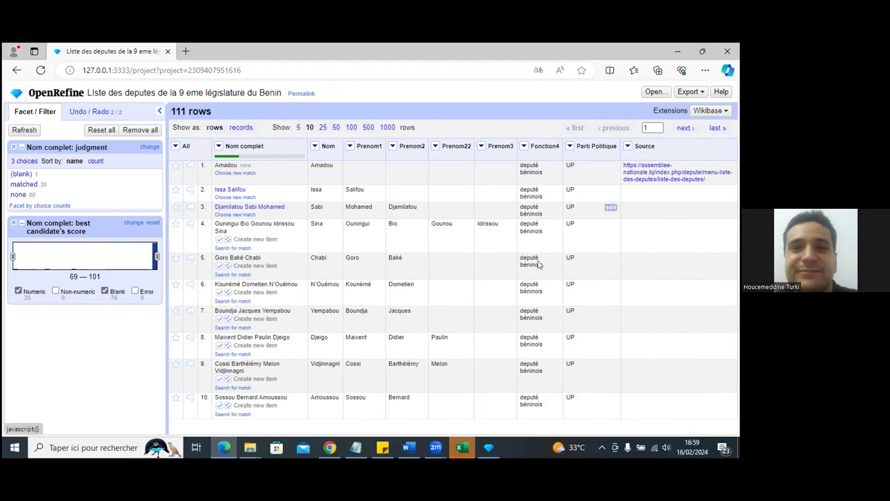
{"action": "mouse_move", "coordinate": [463, 450]}
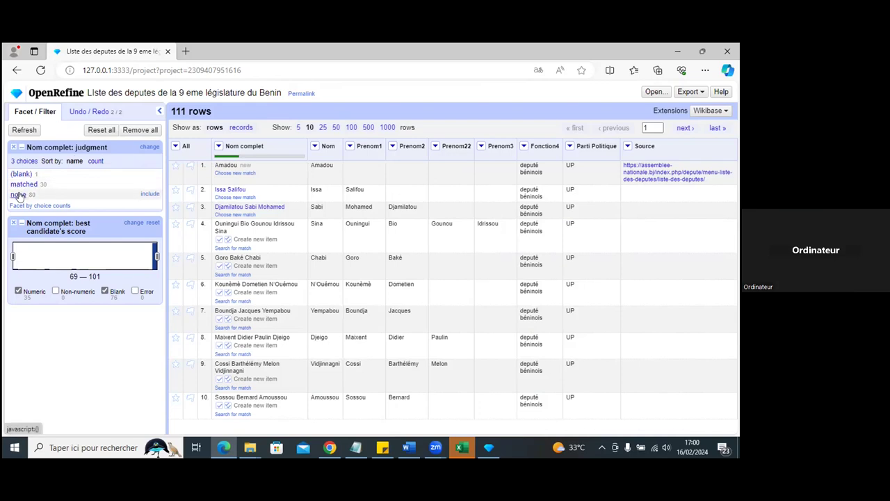
- Filter the Nom complet judgment facet to 'none', showing the 79 unmatched rows
{"action": "left_click", "coordinate": [18, 196]}
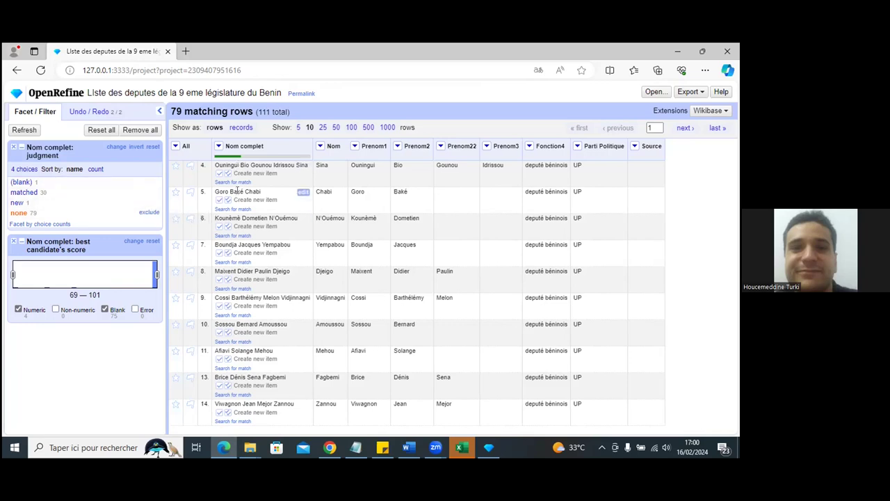
- Apply 'Create a new item for each cell' to all 79 unmatched Nom complet cells
{"action": "left_click", "coordinate": [219, 146]}
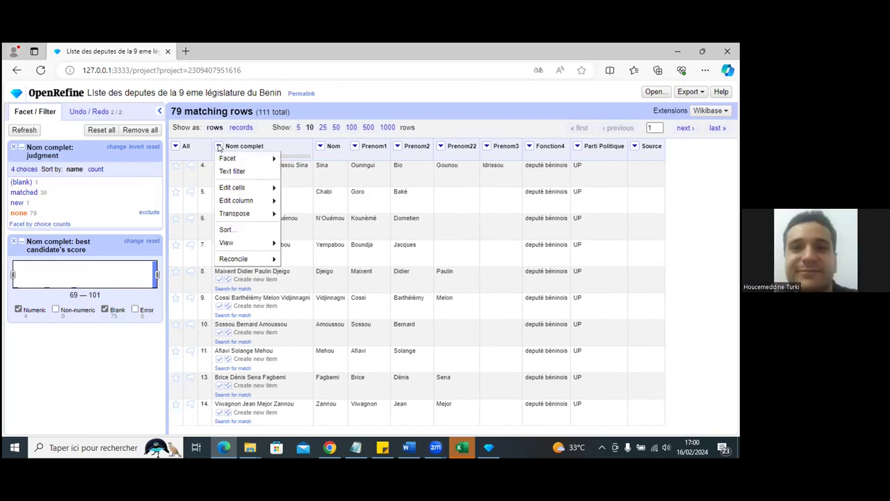
{"action": "mouse_move", "coordinate": [250, 259]}
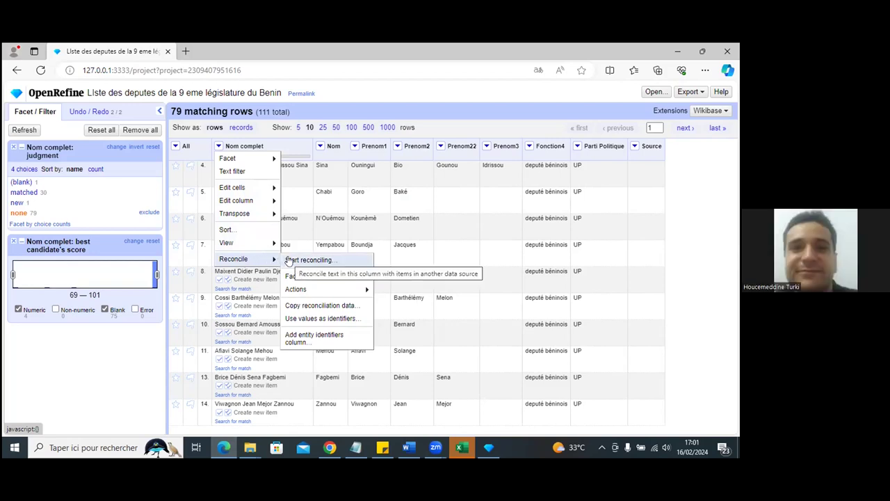
{"action": "mouse_move", "coordinate": [306, 276]}
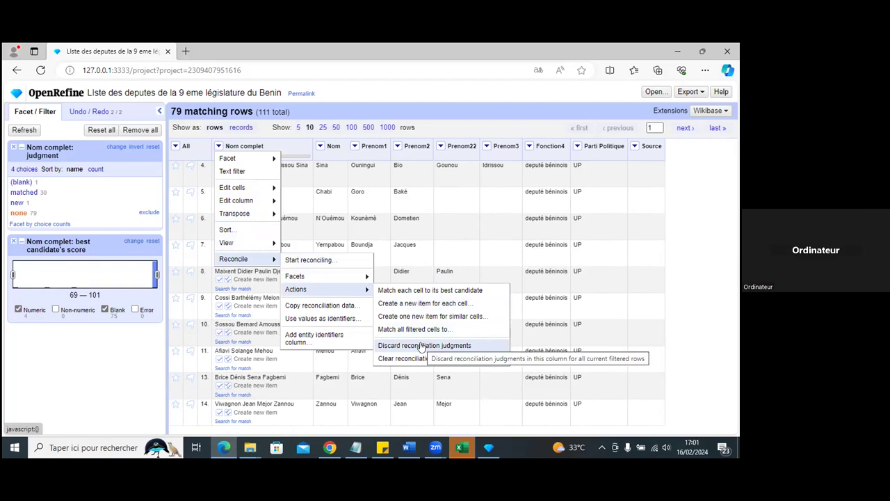
{"action": "left_click", "coordinate": [422, 303]}
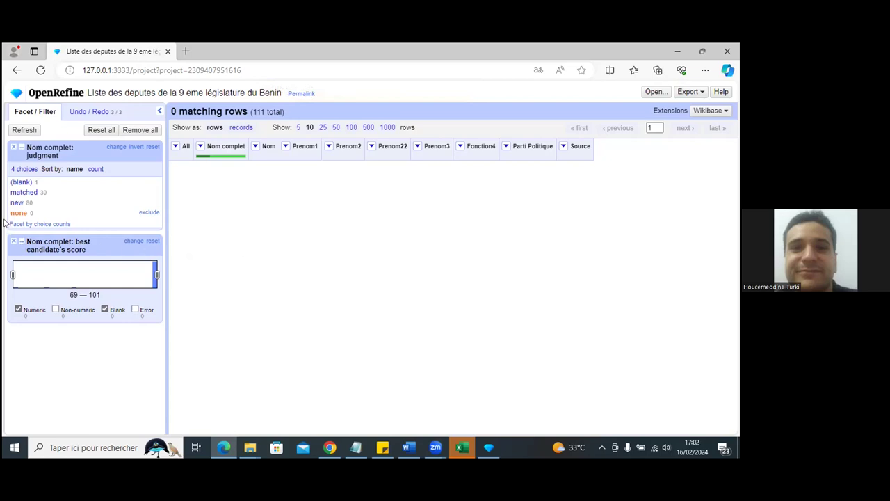
- Exclude the 'none' judgment filter so all 111 rows are displayed again
{"action": "left_click", "coordinate": [200, 146]}
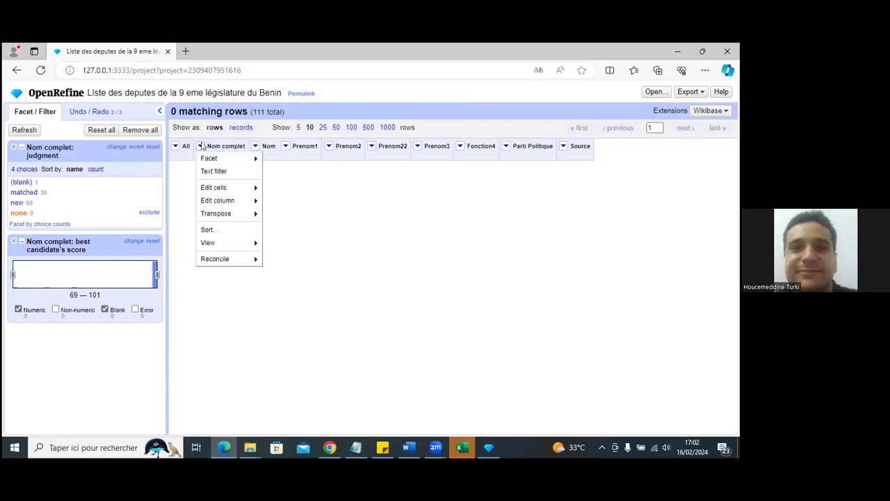
{"action": "left_click", "coordinate": [201, 146]}
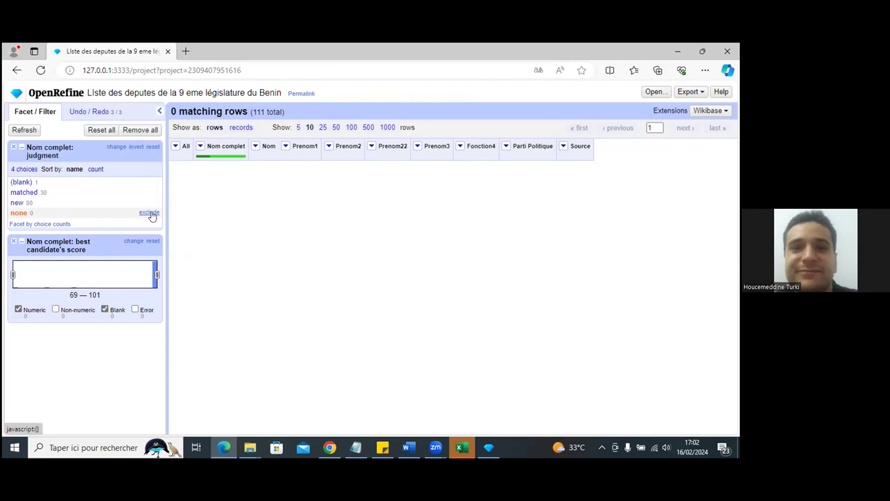
{"action": "left_click", "coordinate": [149, 214]}
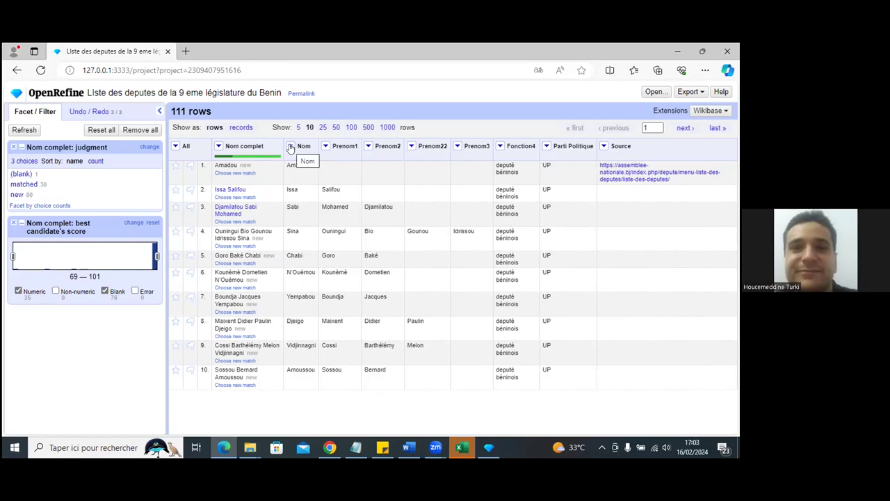
- Reconcile the Nom column with the Wikidata service, using the family name type (Q101352)
{"action": "left_click", "coordinate": [290, 147]}
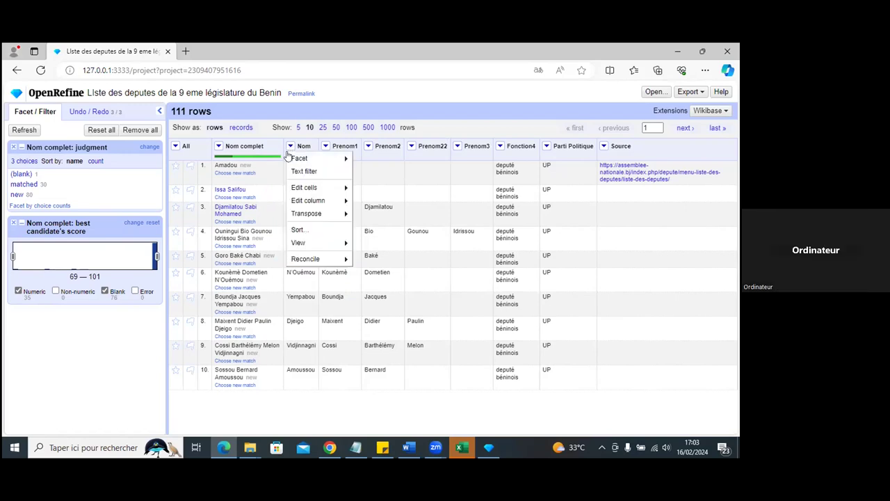
{"action": "mouse_move", "coordinate": [292, 151]}
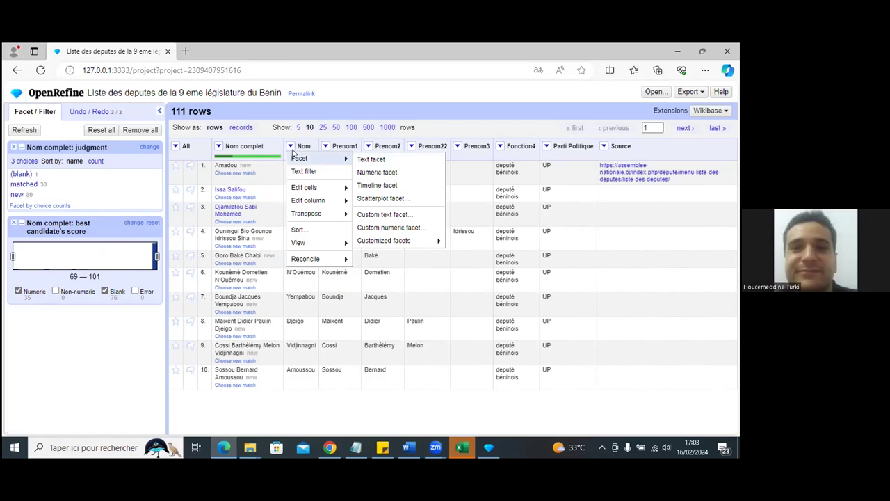
{"action": "mouse_move", "coordinate": [327, 263]}
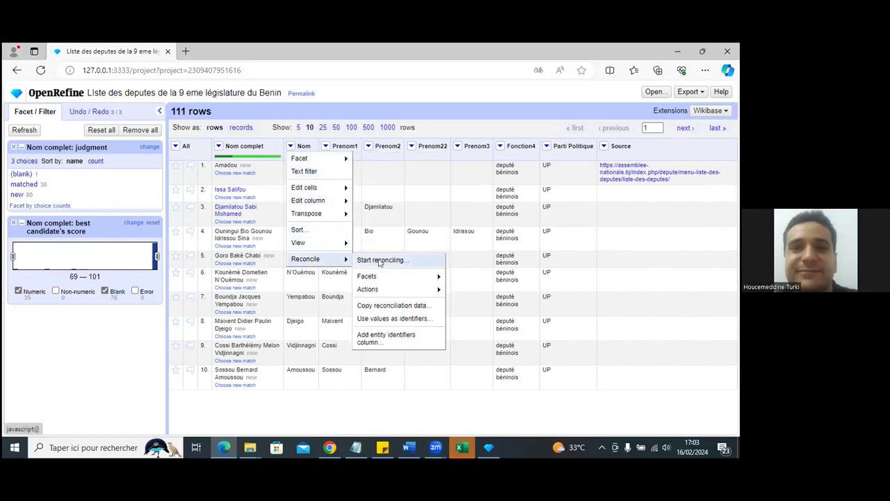
{"action": "left_click", "coordinate": [379, 260]}
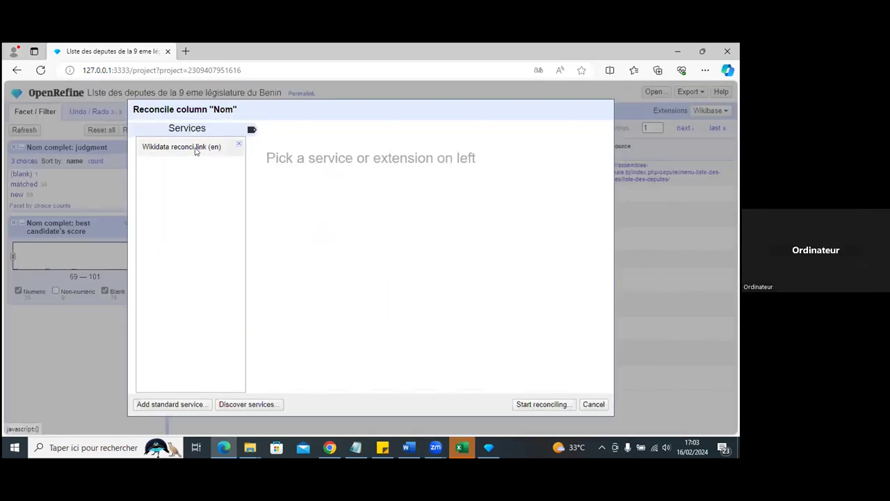
{"action": "left_click", "coordinate": [196, 151]}
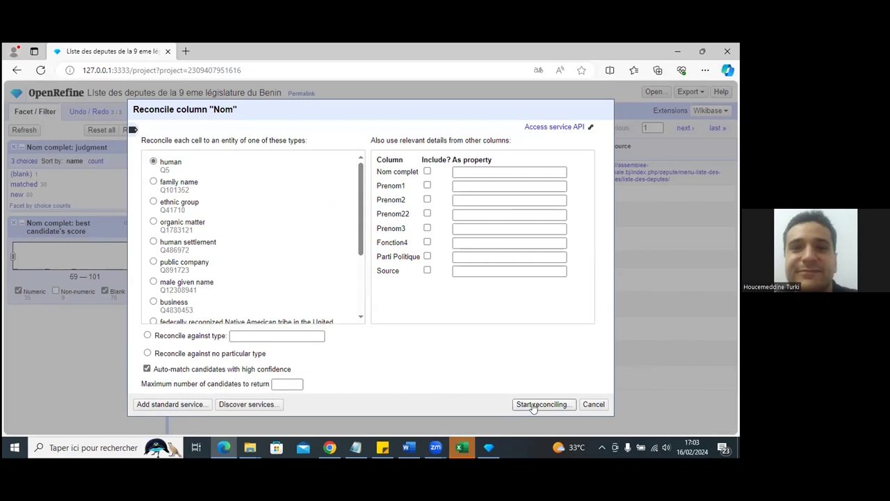
{"action": "left_click", "coordinate": [153, 182]}
{"action": "left_click", "coordinate": [539, 404]}
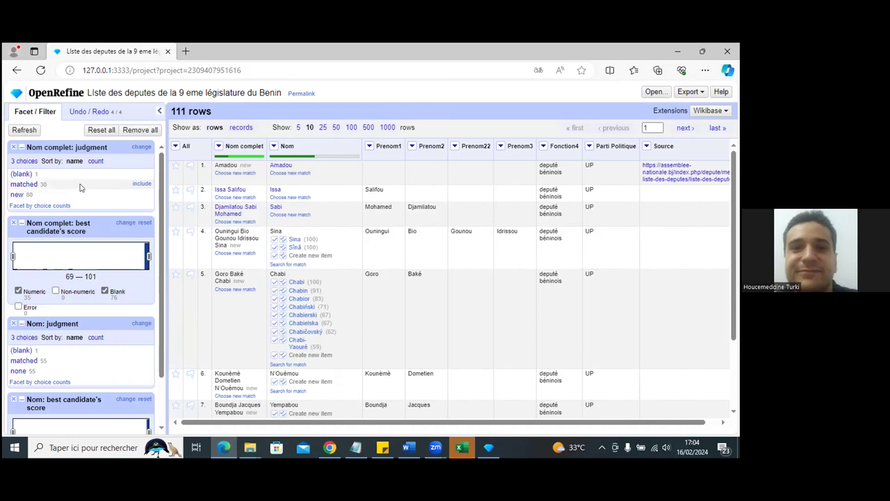
{"action": "left_click", "coordinate": [351, 231]}
{"action": "left_click", "coordinate": [438, 342]}
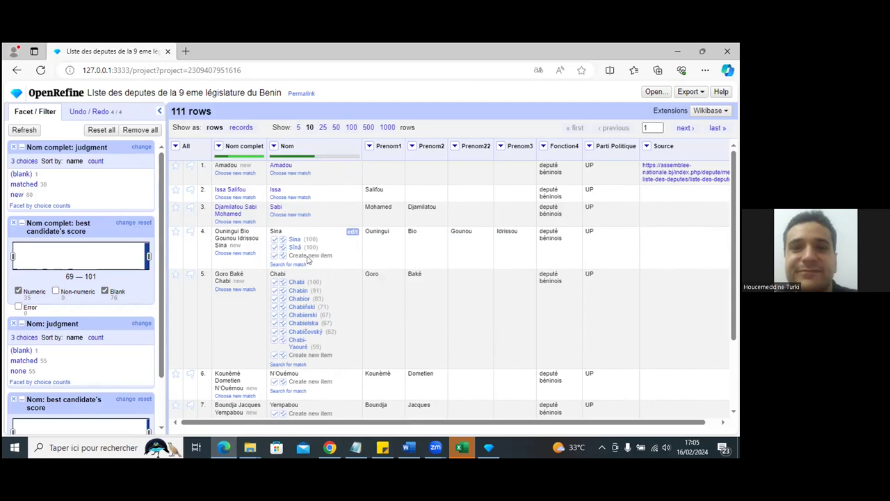
{"action": "mouse_move", "coordinate": [304, 251]}
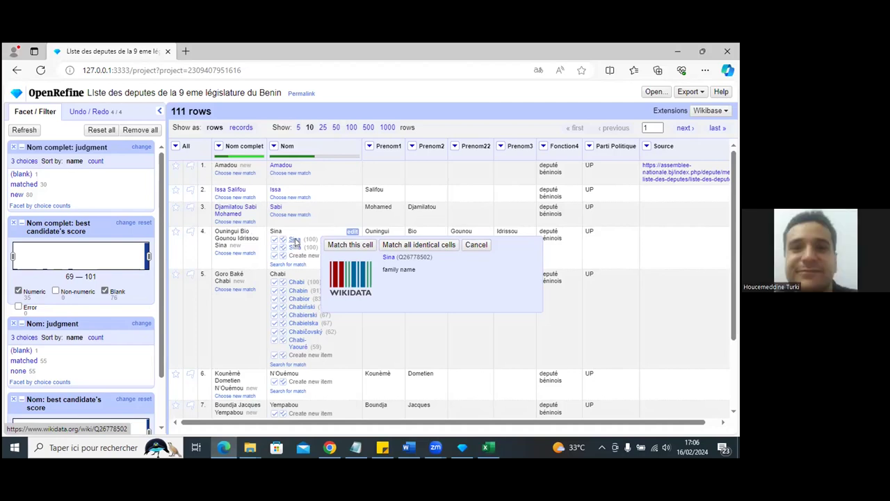
- View Sina on Wikidata, then match row 4 to Sina (Q26778502) and row 5 to Chabi (Q25936429)
{"action": "left_click", "coordinate": [295, 242]}
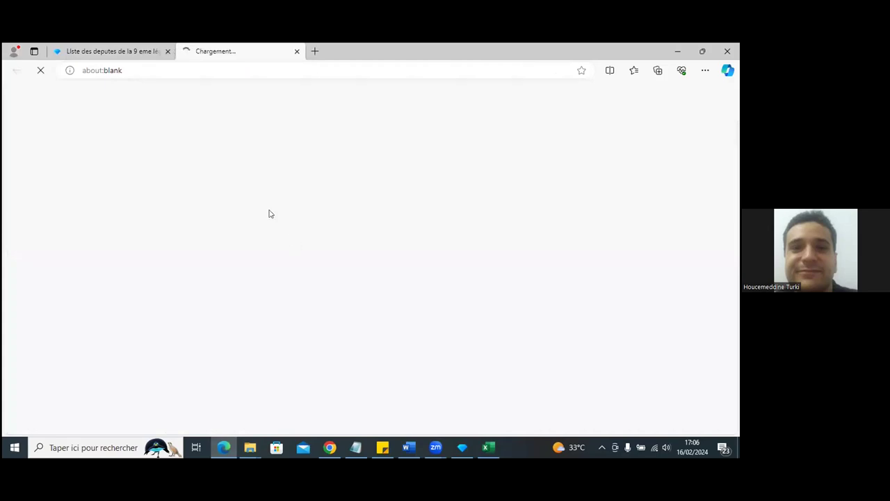
{"action": "left_click", "coordinate": [125, 51]}
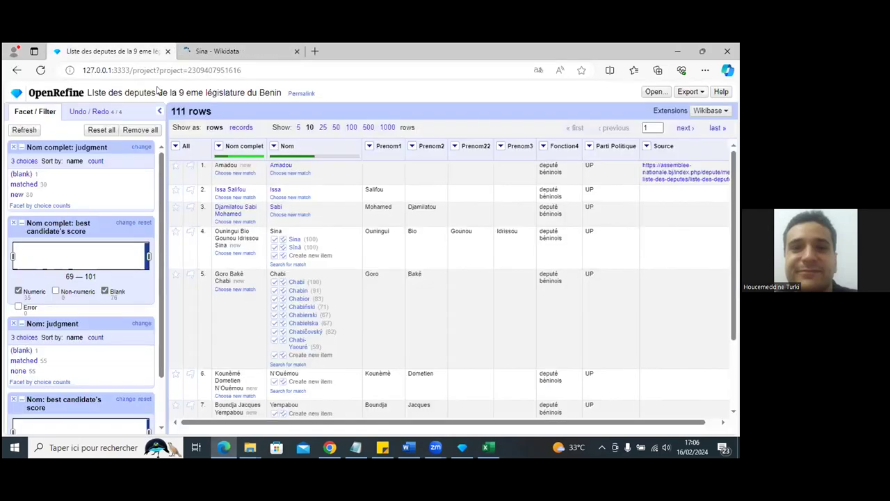
{"action": "mouse_move", "coordinate": [291, 241]}
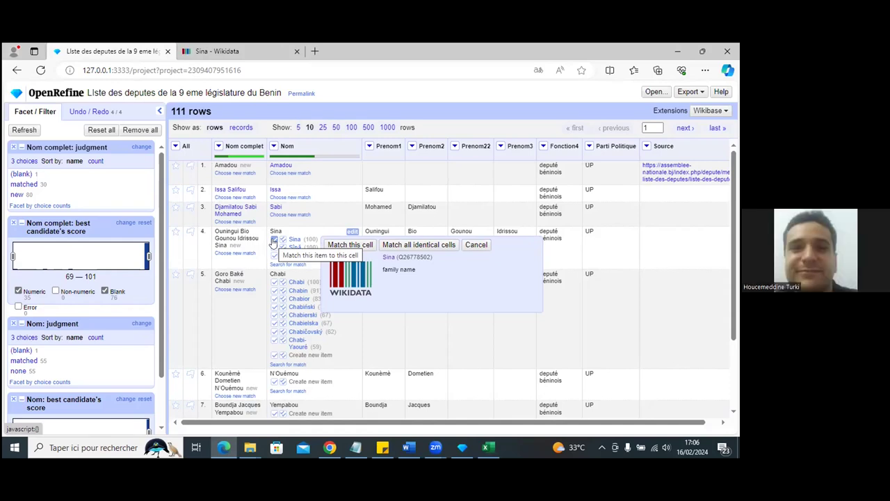
{"action": "left_click", "coordinate": [274, 241]}
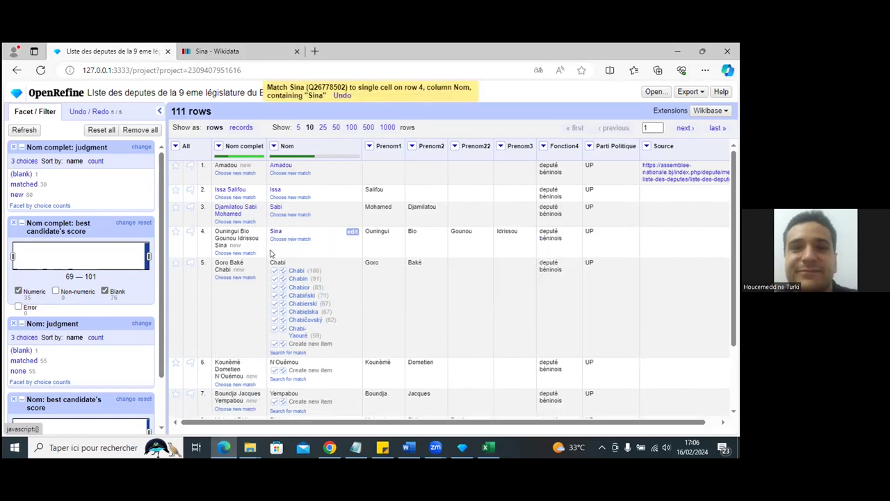
{"action": "left_click", "coordinate": [353, 263]}
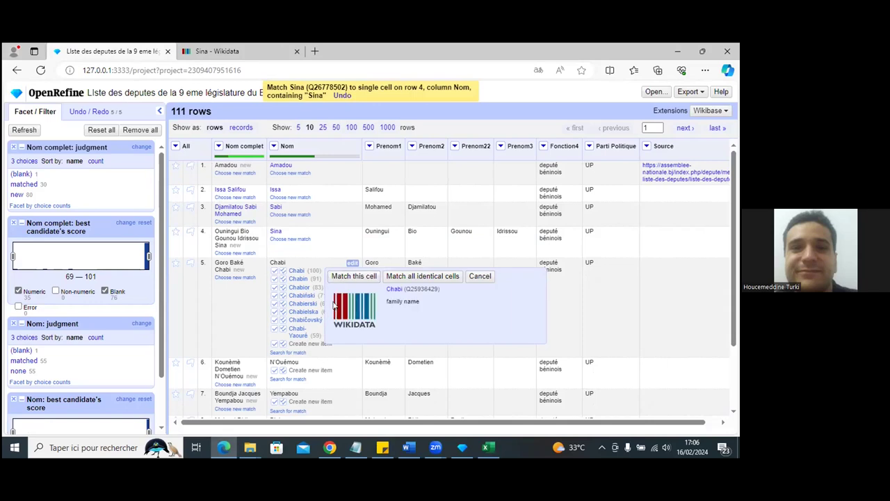
{"action": "left_click", "coordinate": [274, 271]}
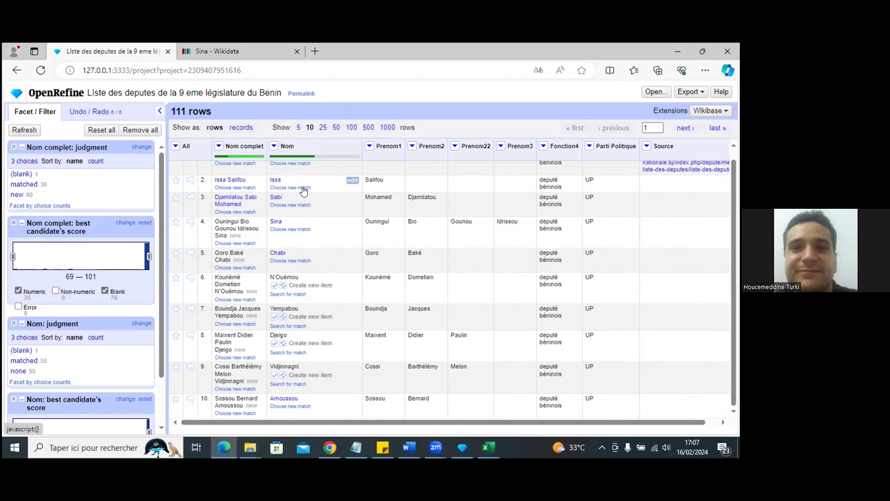
- Show 500 rows per page and scroll down the grid of all 111 deputies
{"action": "left_click", "coordinate": [304, 192]}
{"action": "left_click", "coordinate": [368, 128]}
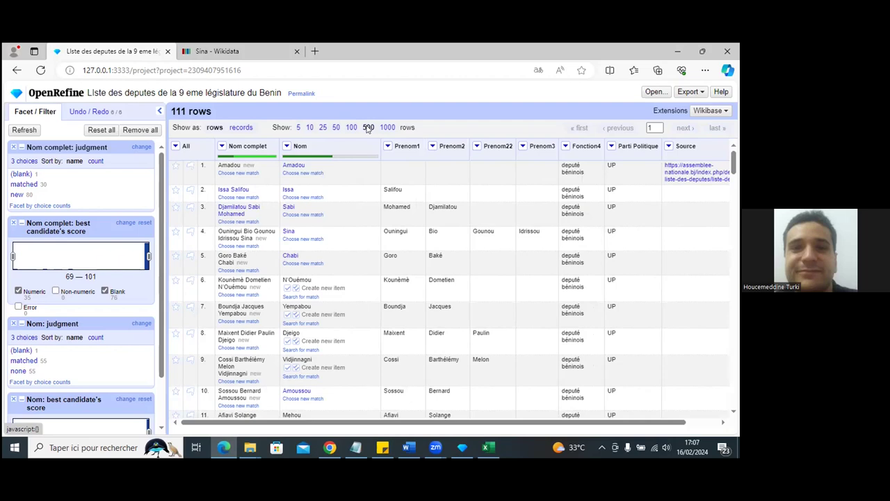
{"action": "left_click", "coordinate": [368, 129]}
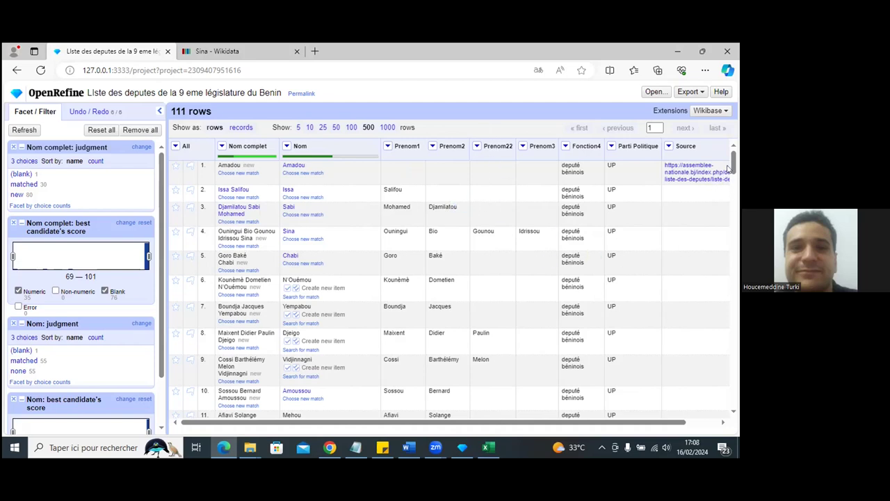
{"action": "mouse_move", "coordinate": [733, 161]}
{"action": "left_mouse_down"}
{"action": "mouse_move", "coordinate": [733, 202]}
{"action": "mouse_move", "coordinate": [738, 153]}
{"action": "left_mouse_up"}
{"action": "scroll", "coordinate": [740, 161], "scroll_direction": "down", "scroll_amount": 1}
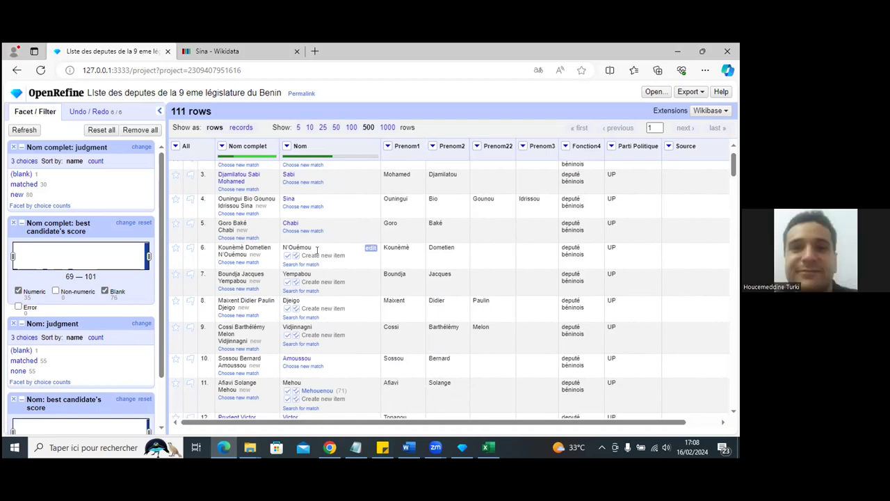
{"action": "mouse_move", "coordinate": [733, 167]}
{"action": "left_mouse_down"}
{"action": "mouse_move", "coordinate": [730, 249]}
{"action": "mouse_move", "coordinate": [704, 333]}
{"action": "mouse_move", "coordinate": [703, 317]}
{"action": "left_mouse_up"}
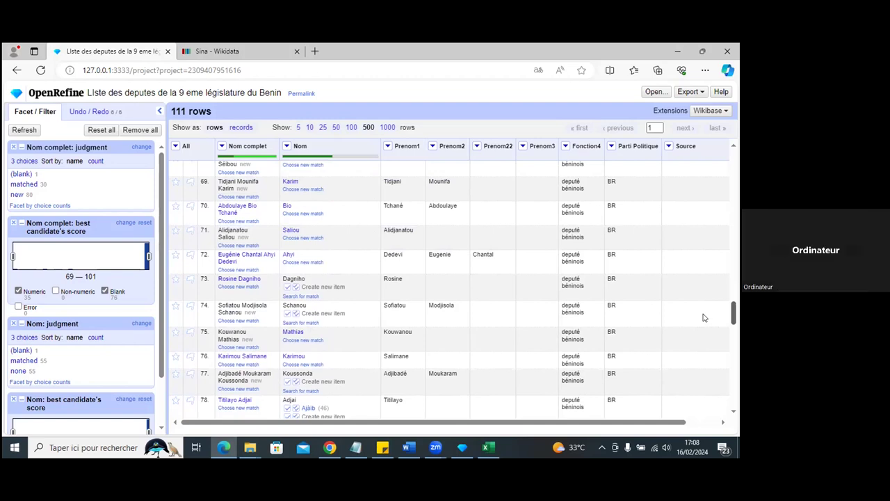
{"action": "mouse_move", "coordinate": [244, 212]}
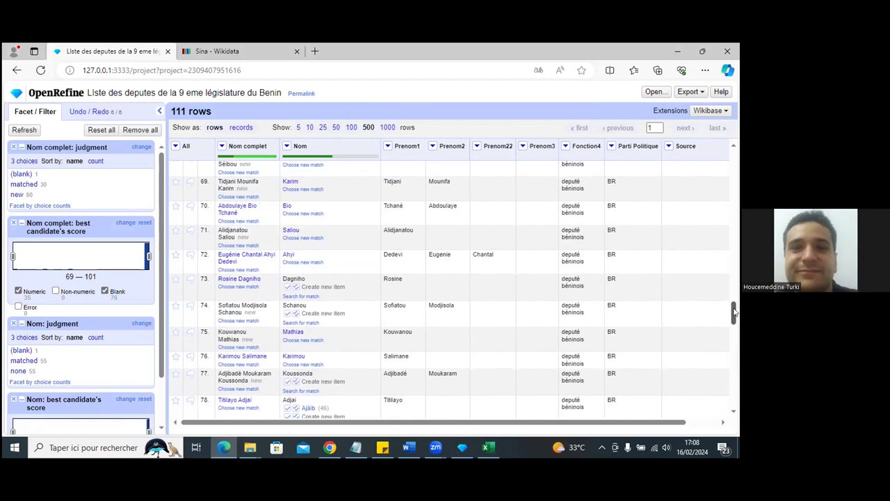
{"action": "left_click_drag", "start_coordinate": [734, 313], "coordinate": [738, 329]}
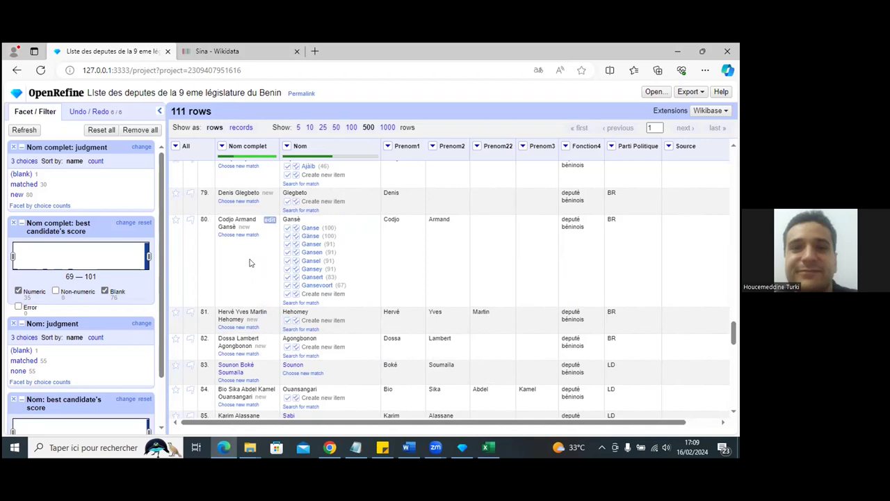
{"action": "left_click", "coordinate": [296, 270]}
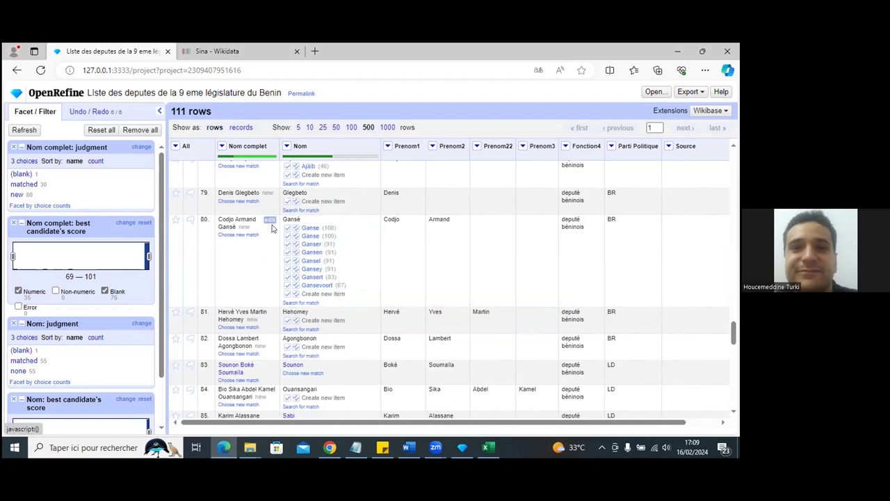
{"action": "mouse_move", "coordinate": [295, 230]}
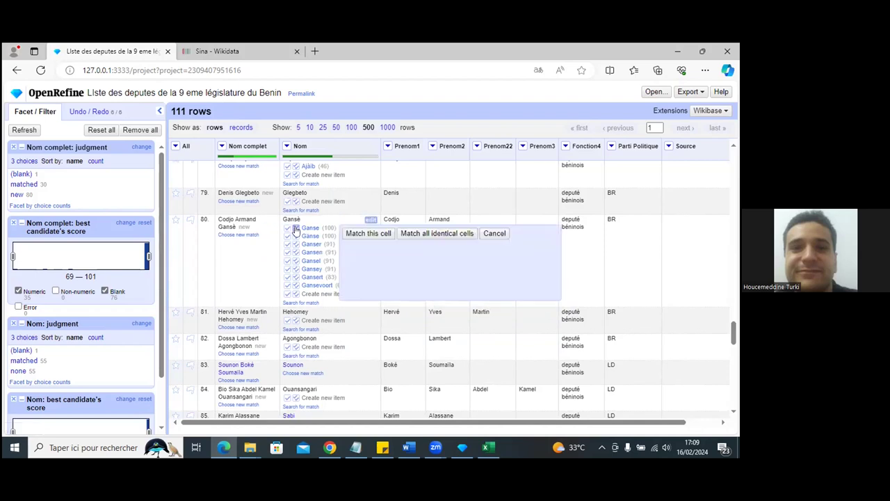